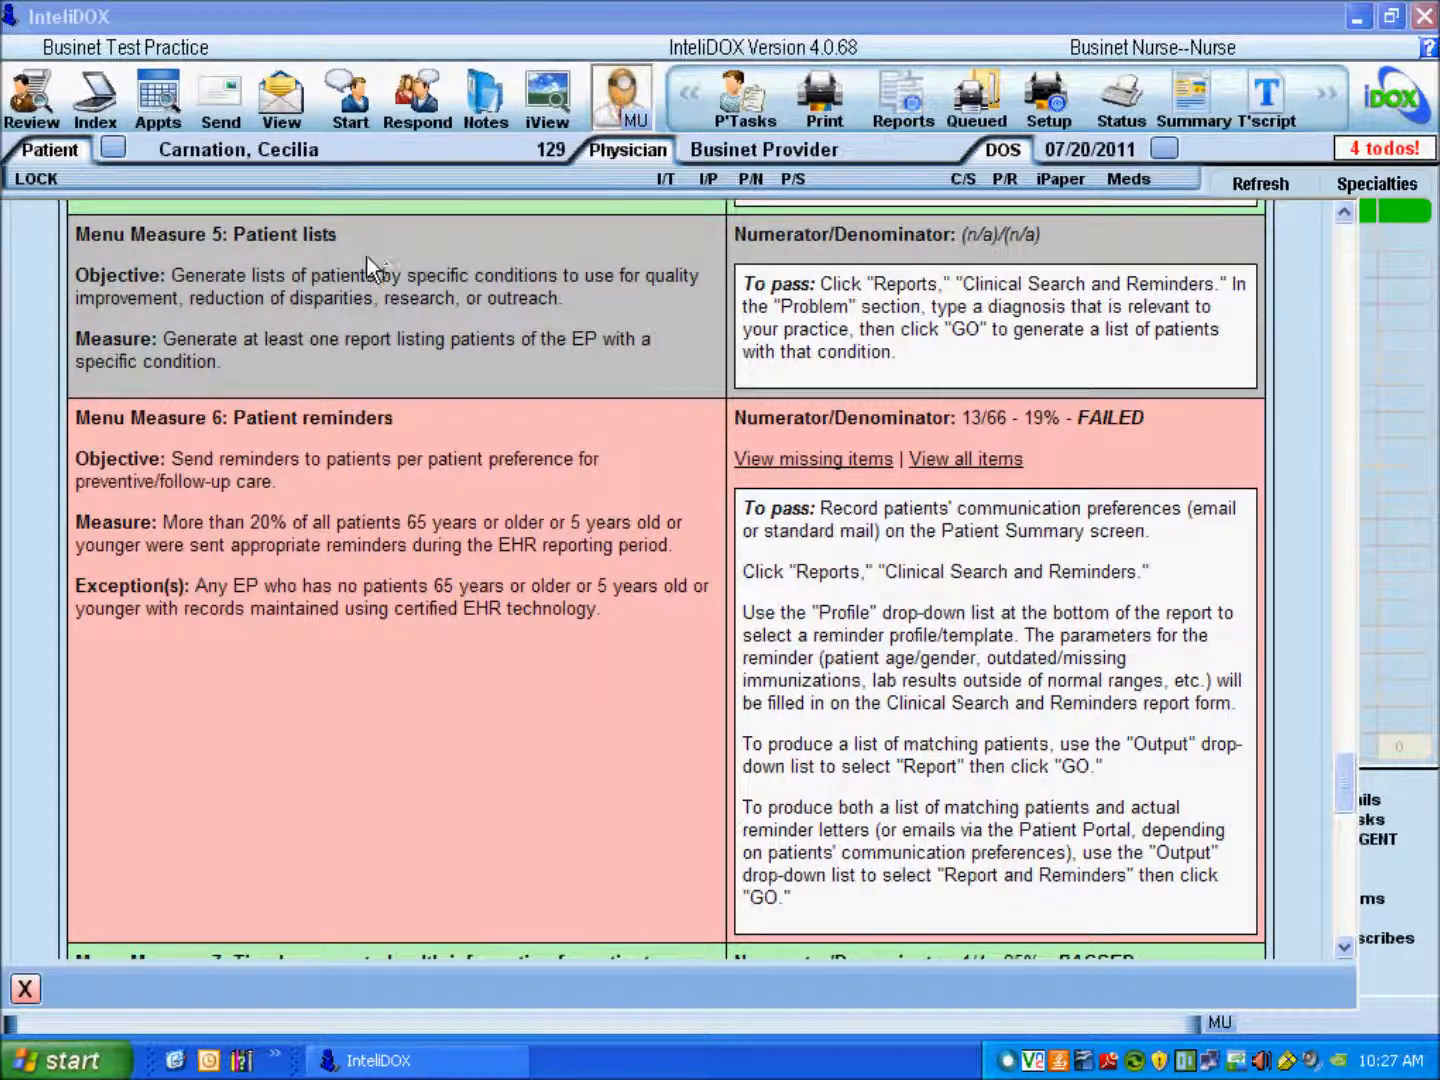
- Close the Meaningful Use measures report and open the Clinical Search and Reminders report form
click(41, 991)
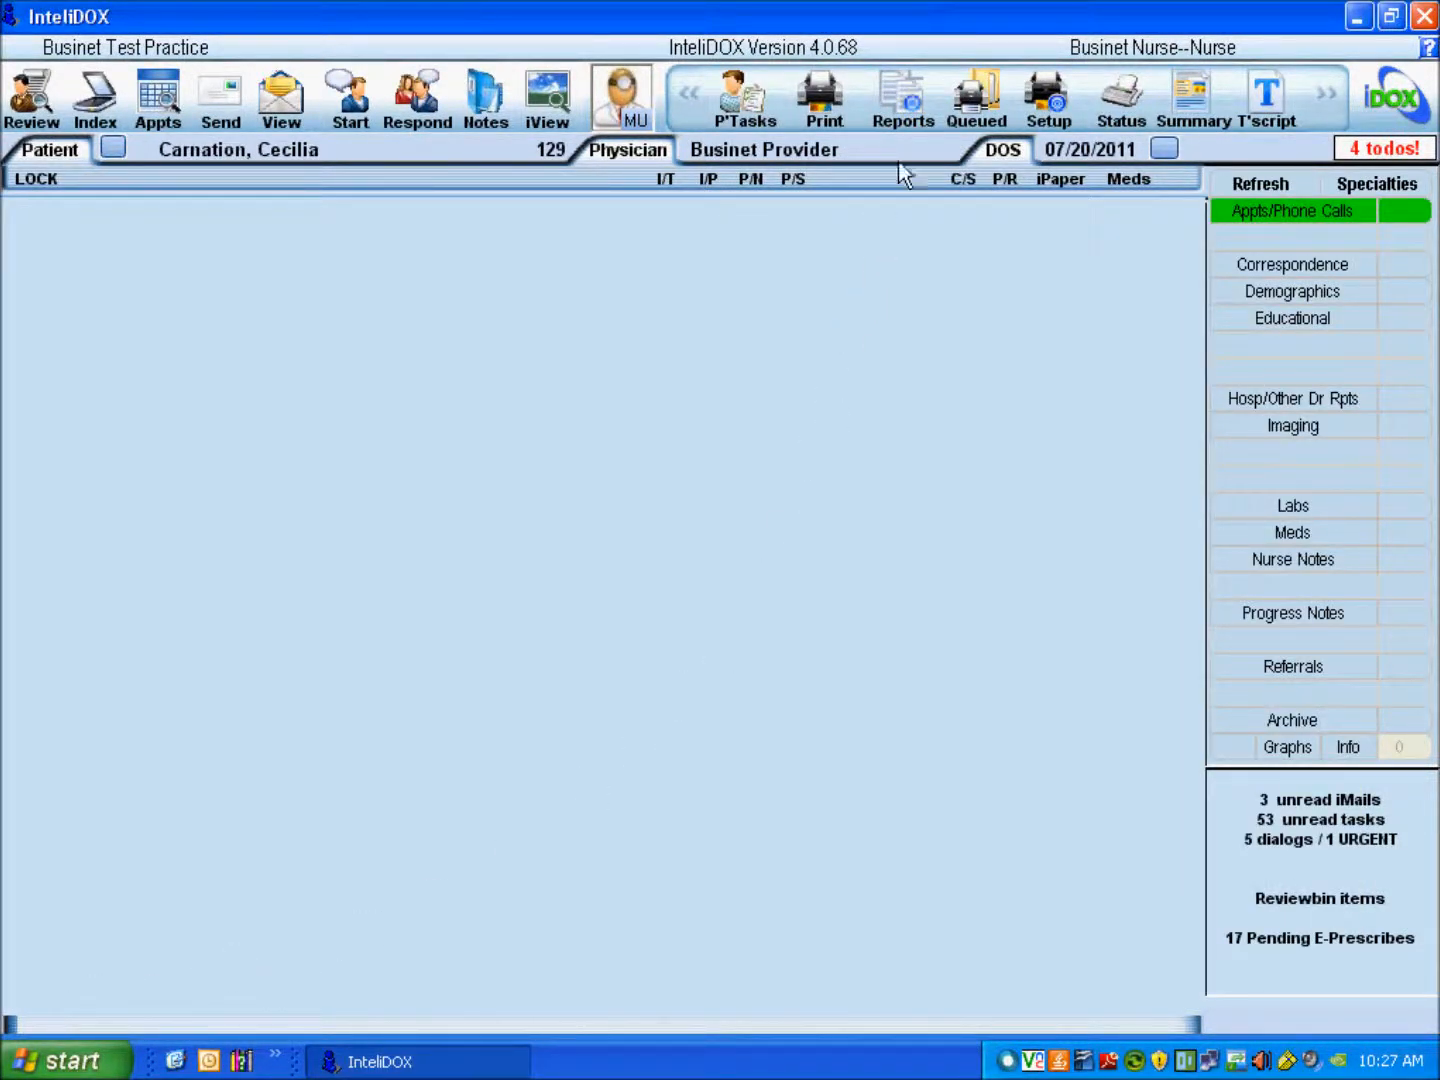
click(905, 107)
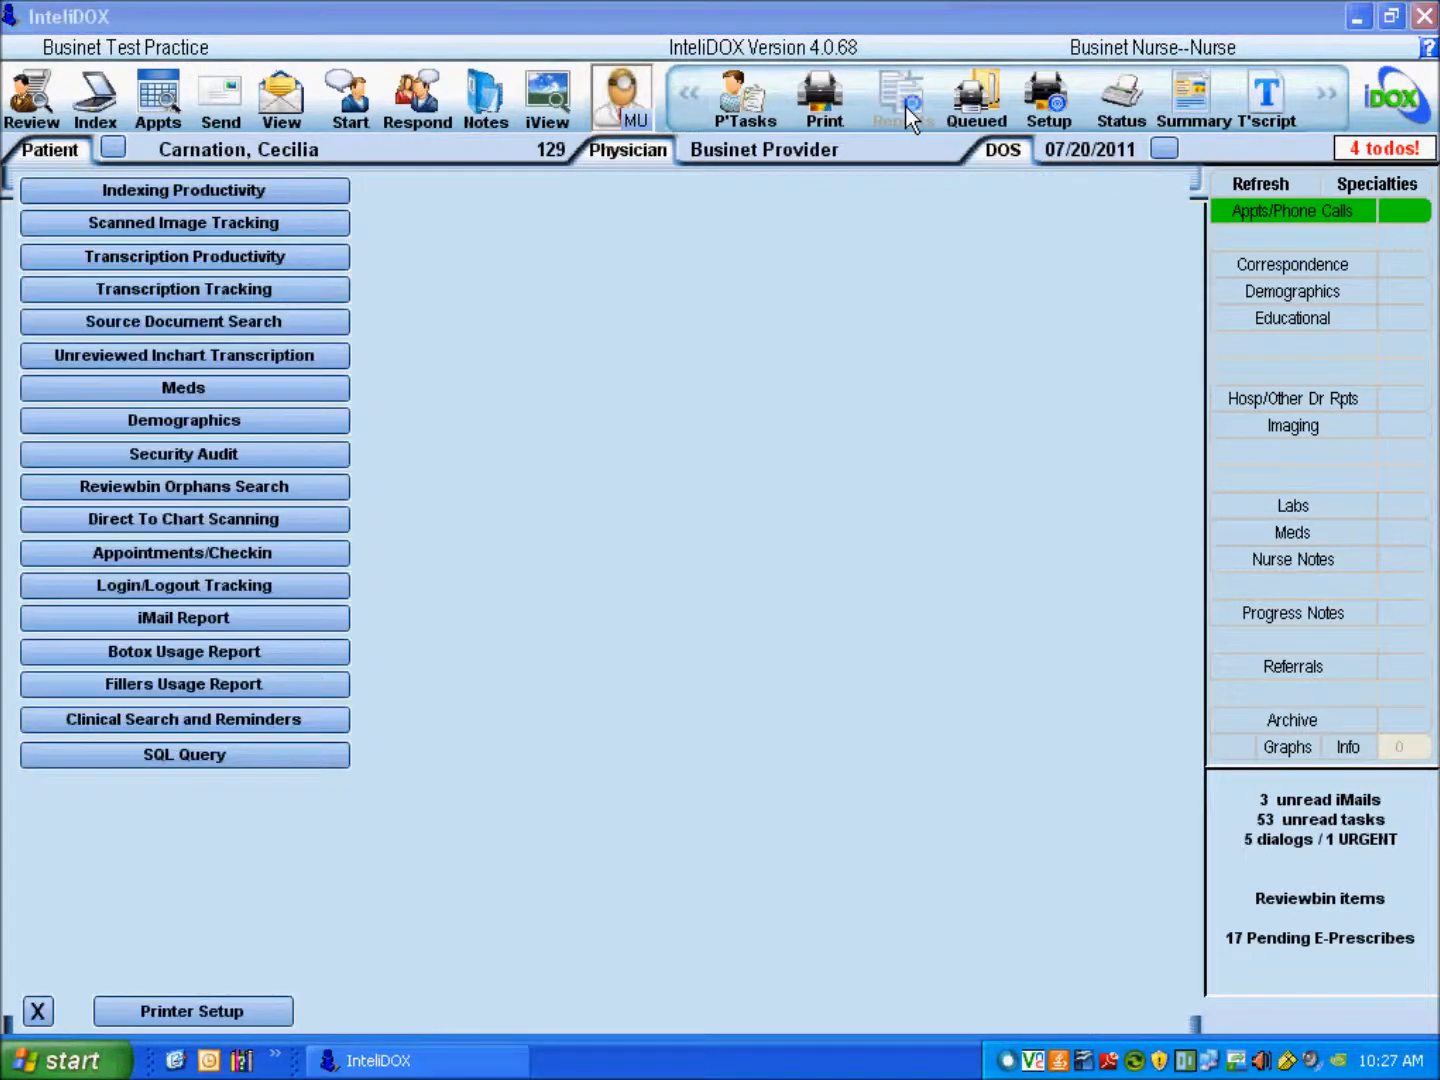
click(340, 720)
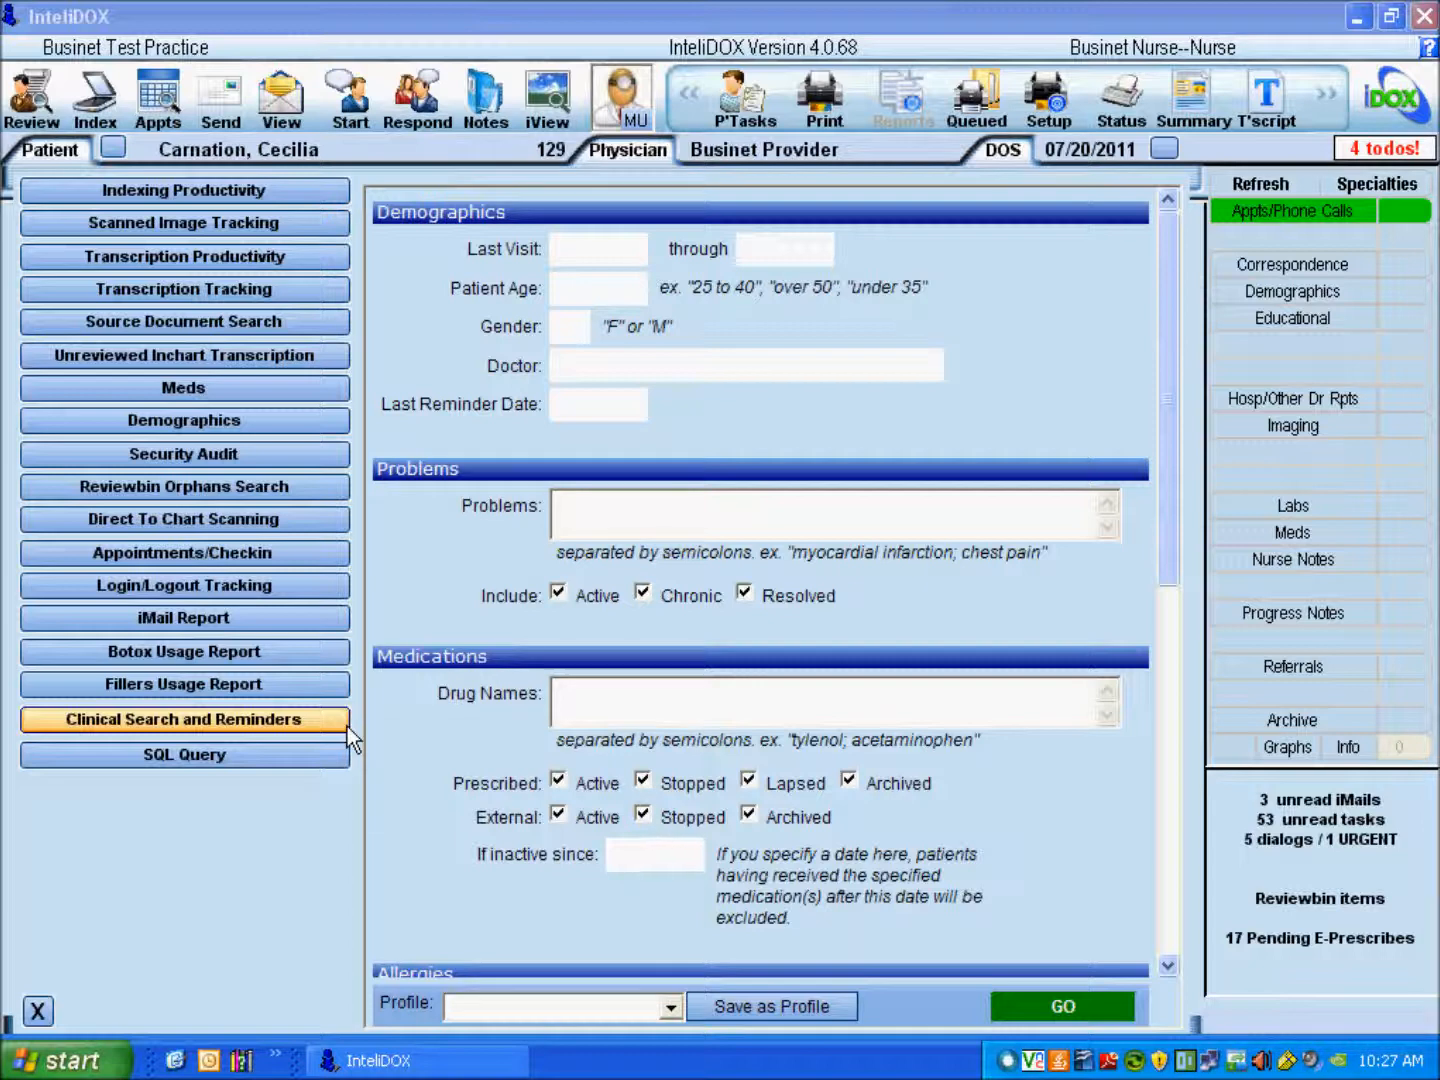
- Generate a report of patients over 65 with the problem congestive heart failure and the drug lasix, then close its preview
click(630, 290)
text(over 65)
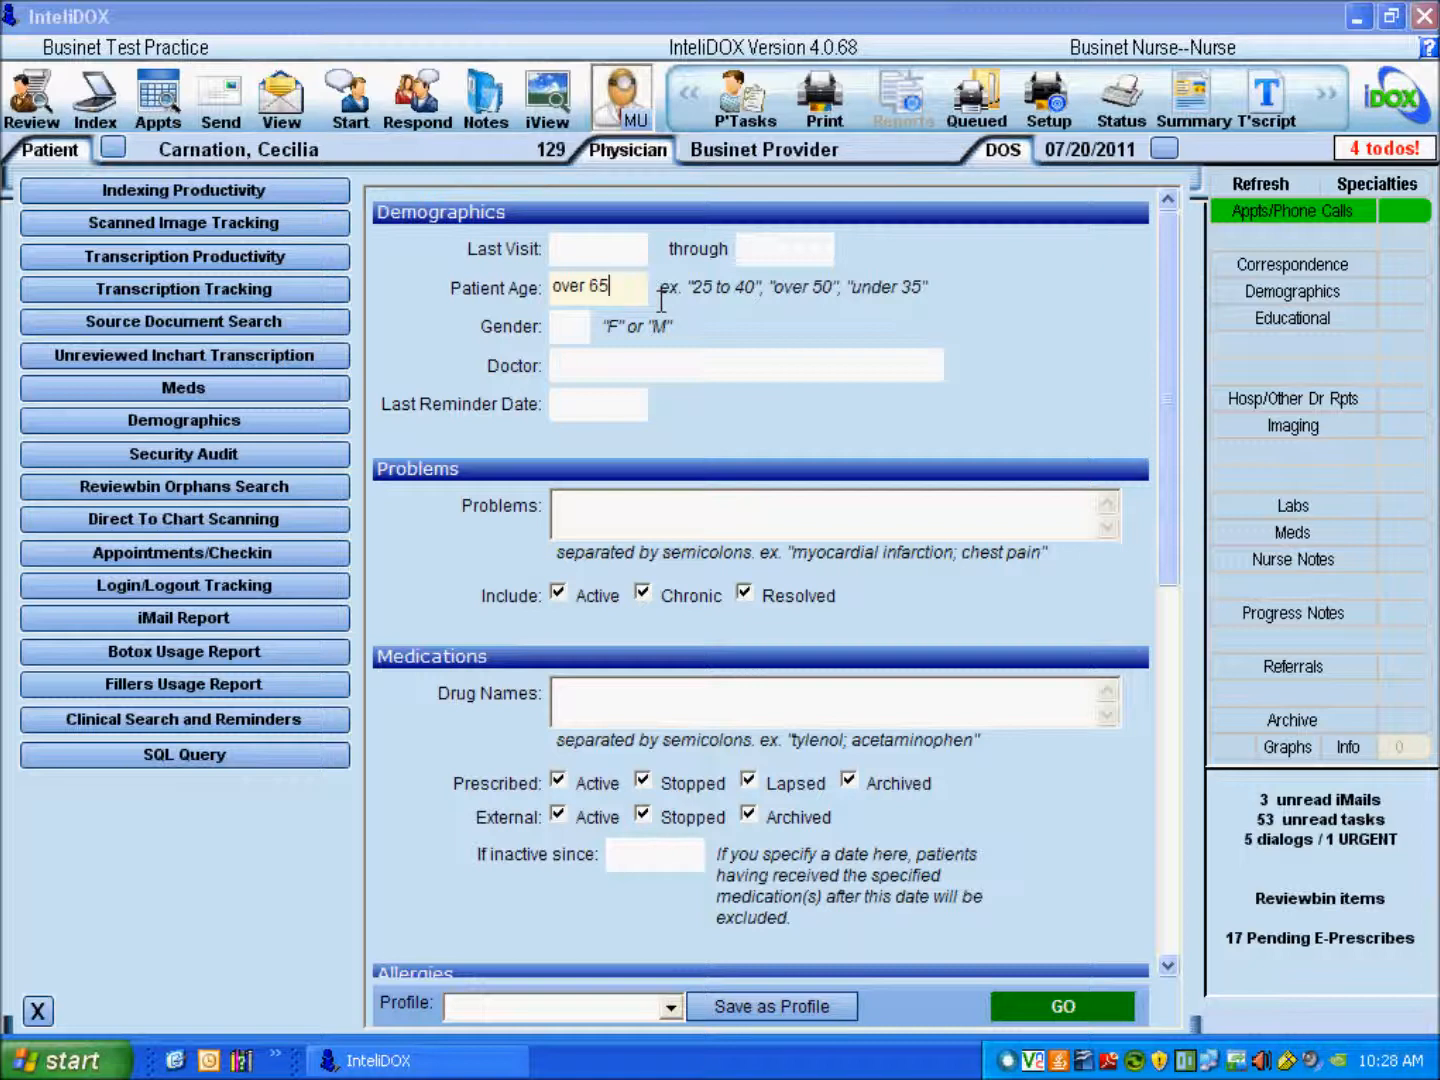
click(1091, 527)
text(congestive heart failure)
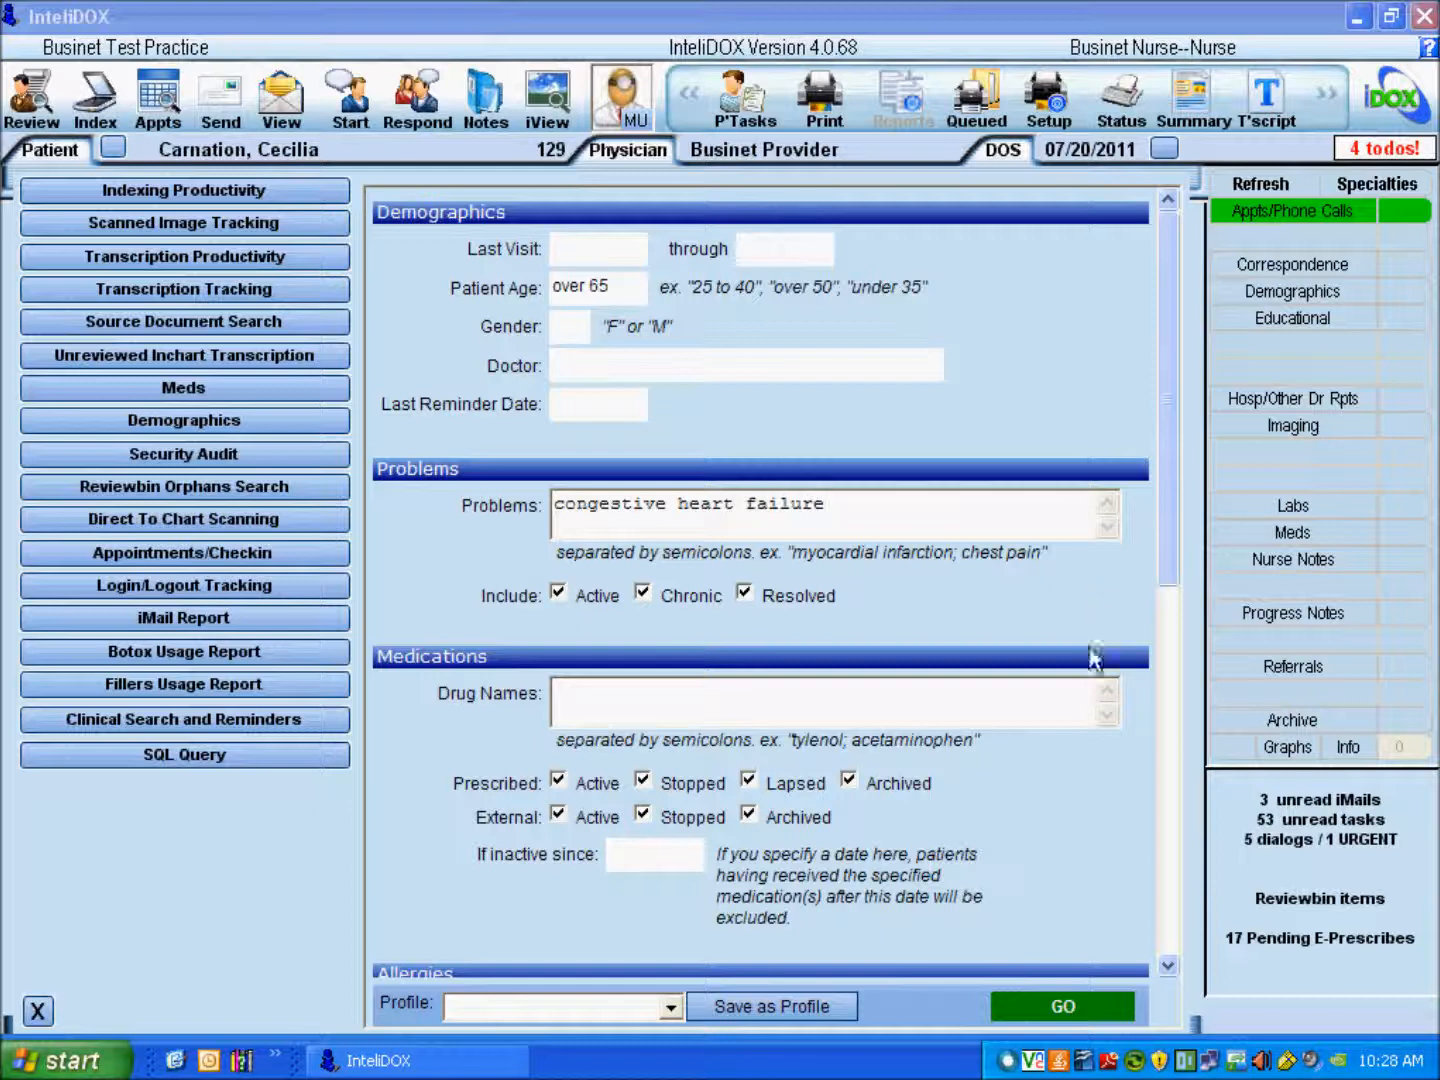
click(1089, 706)
text(lasix)
click(1075, 1016)
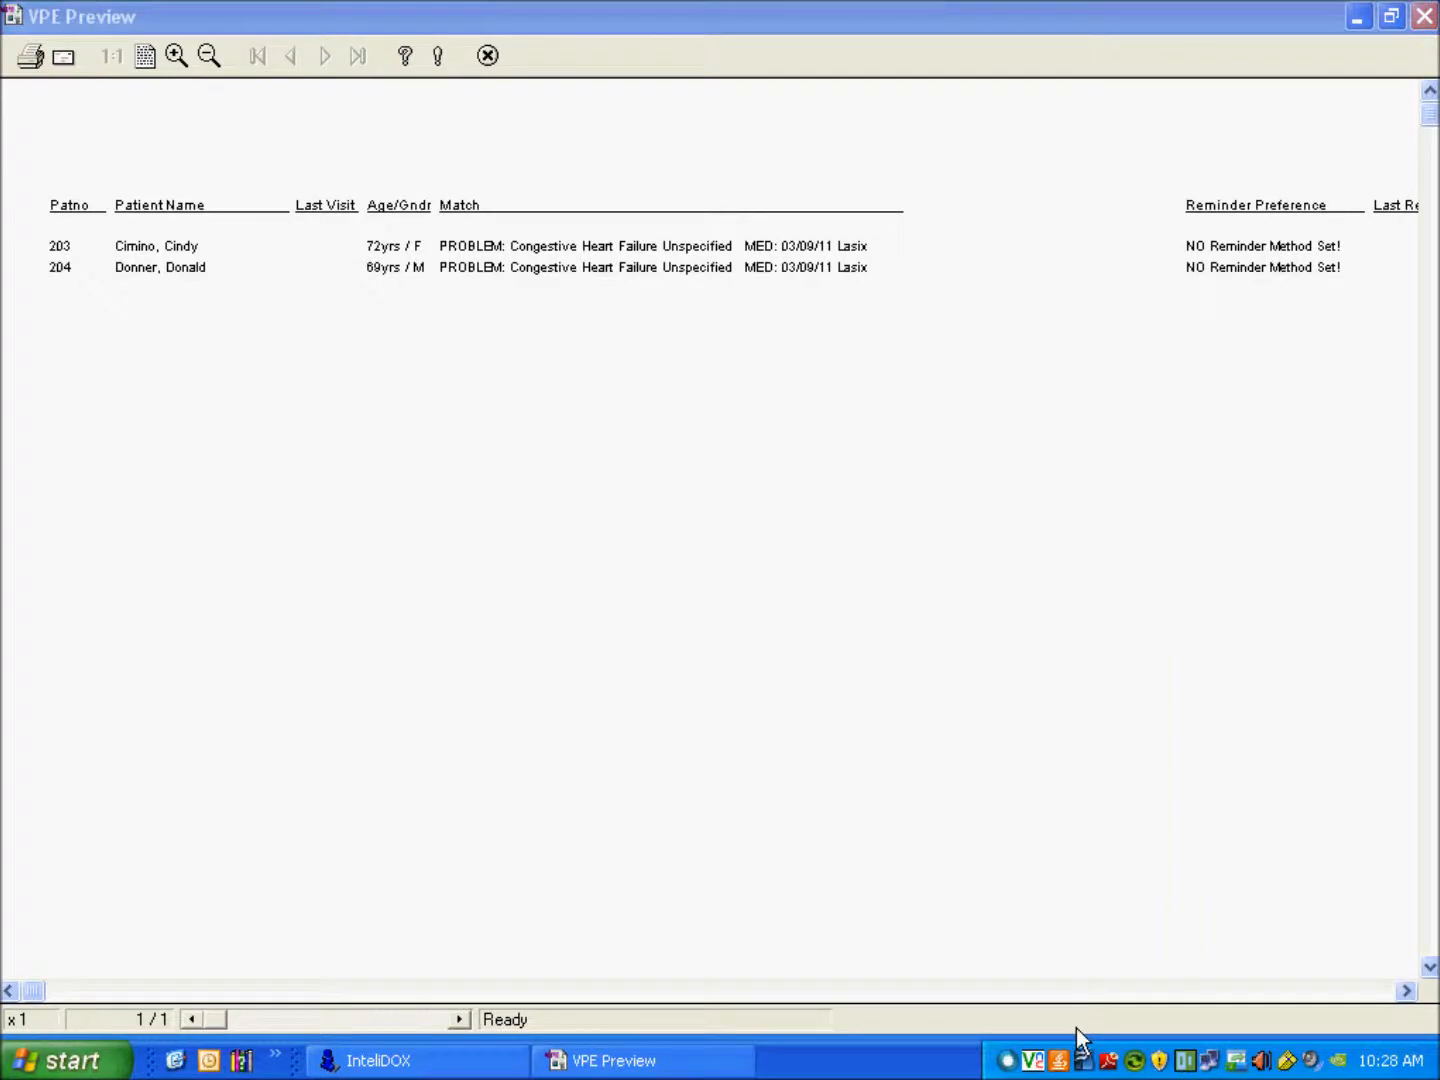
click(491, 58)
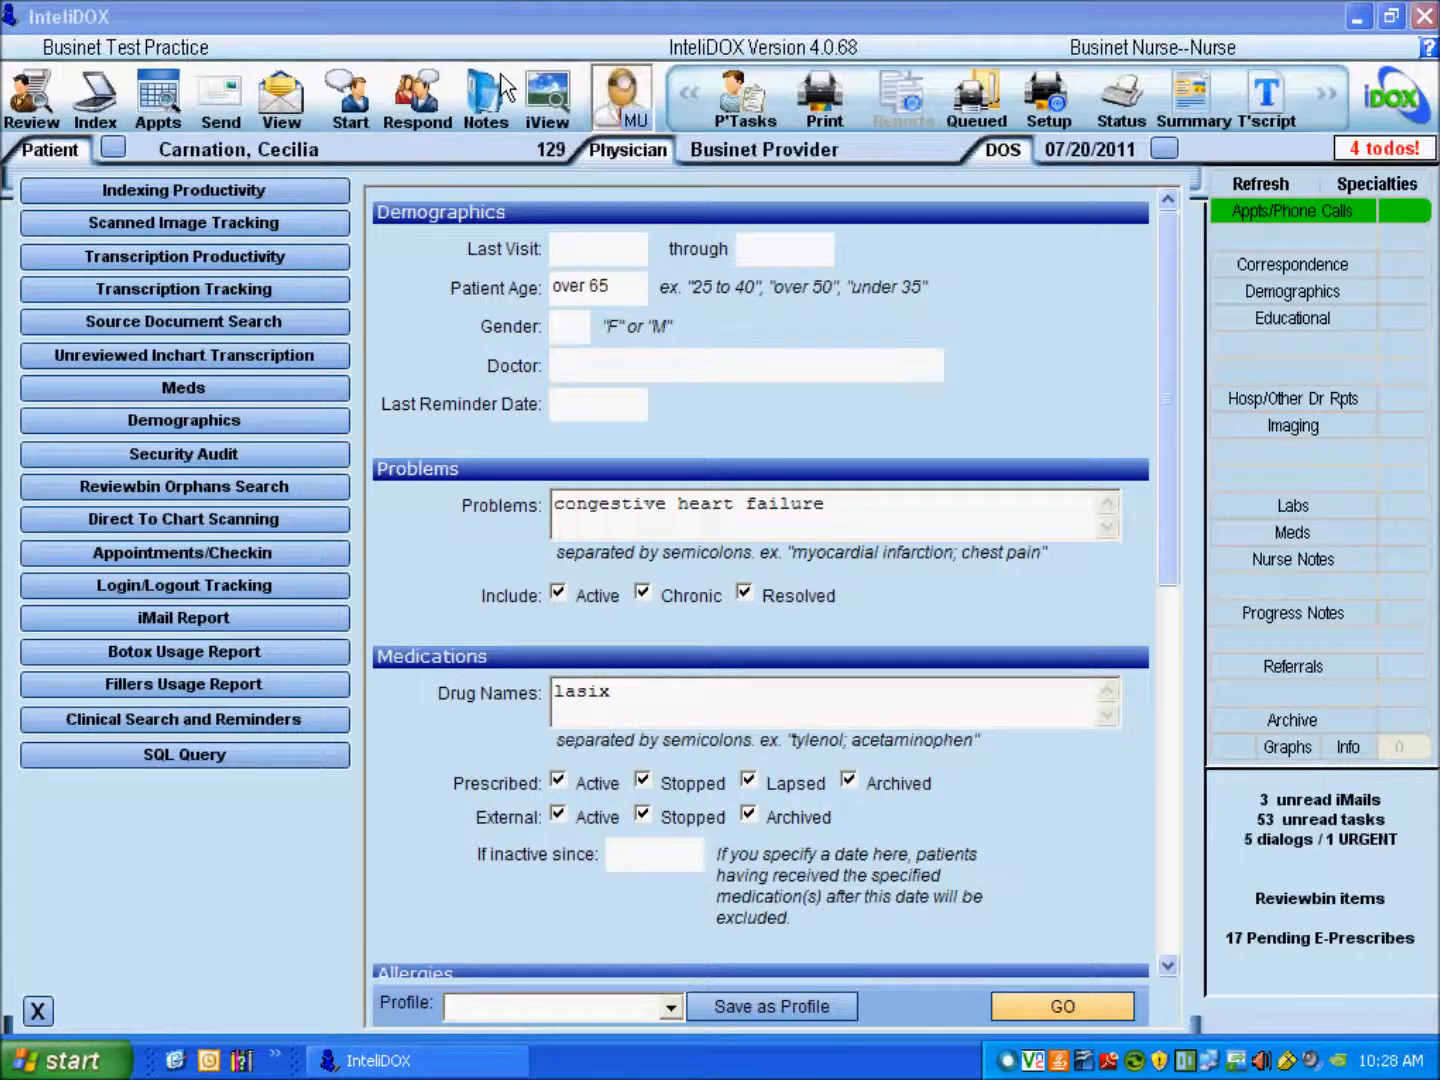
- Reset the Clinical Search and Reminders form, run a report for ldl test results Higher Than 100, and close its preview
click(297, 601)
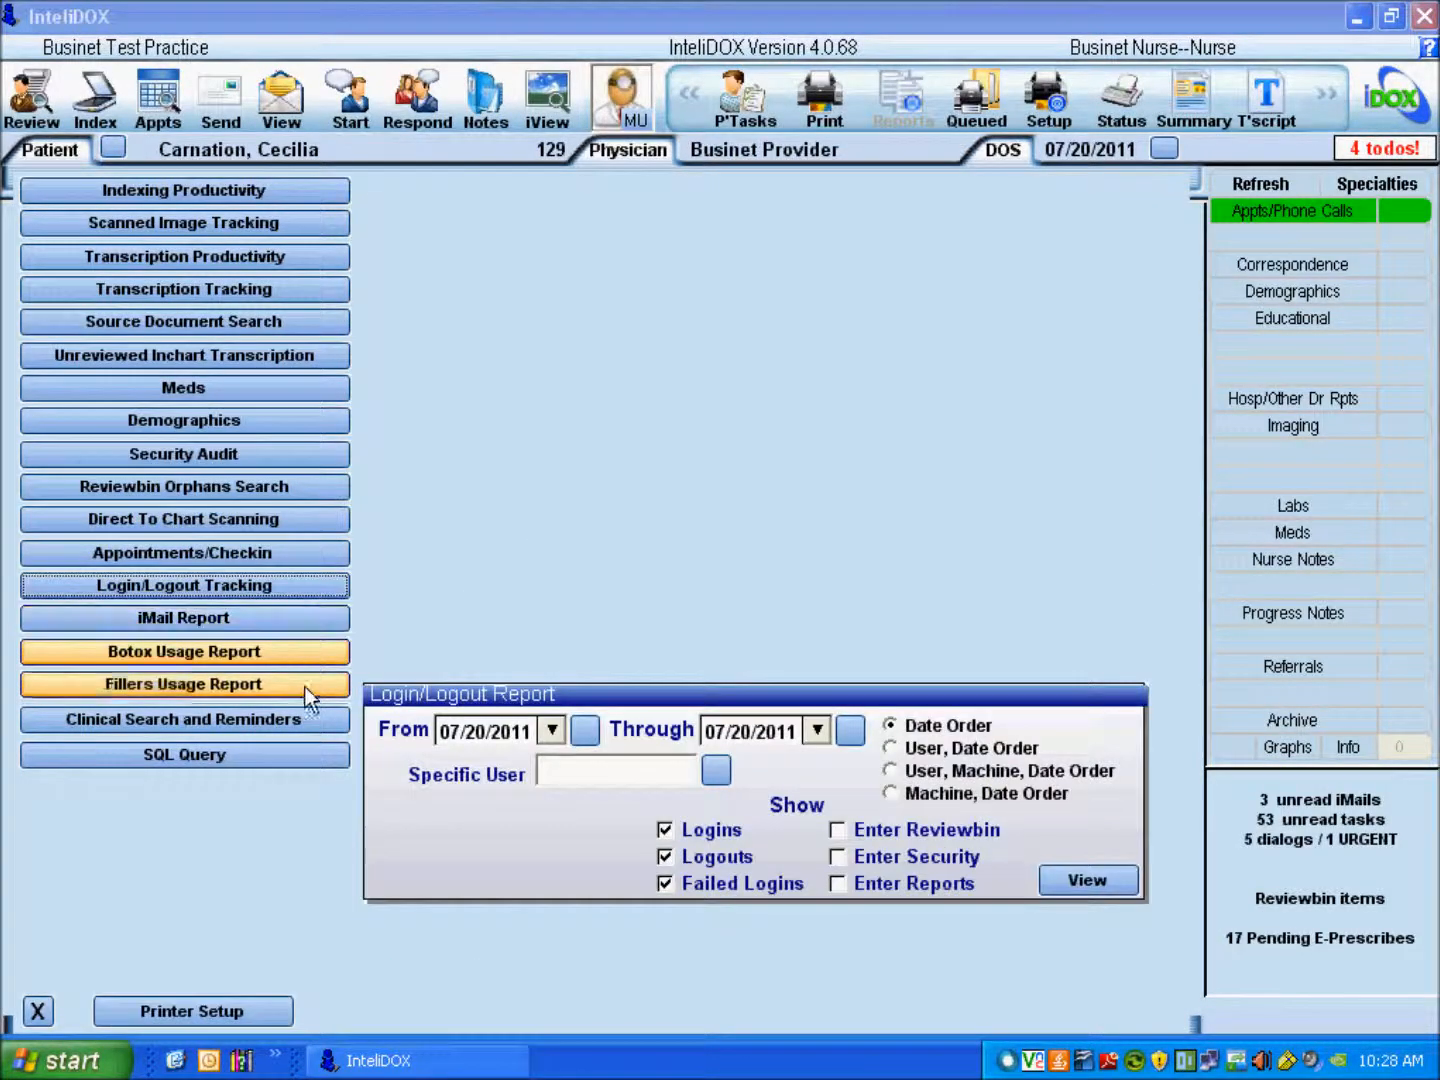
click(324, 730)
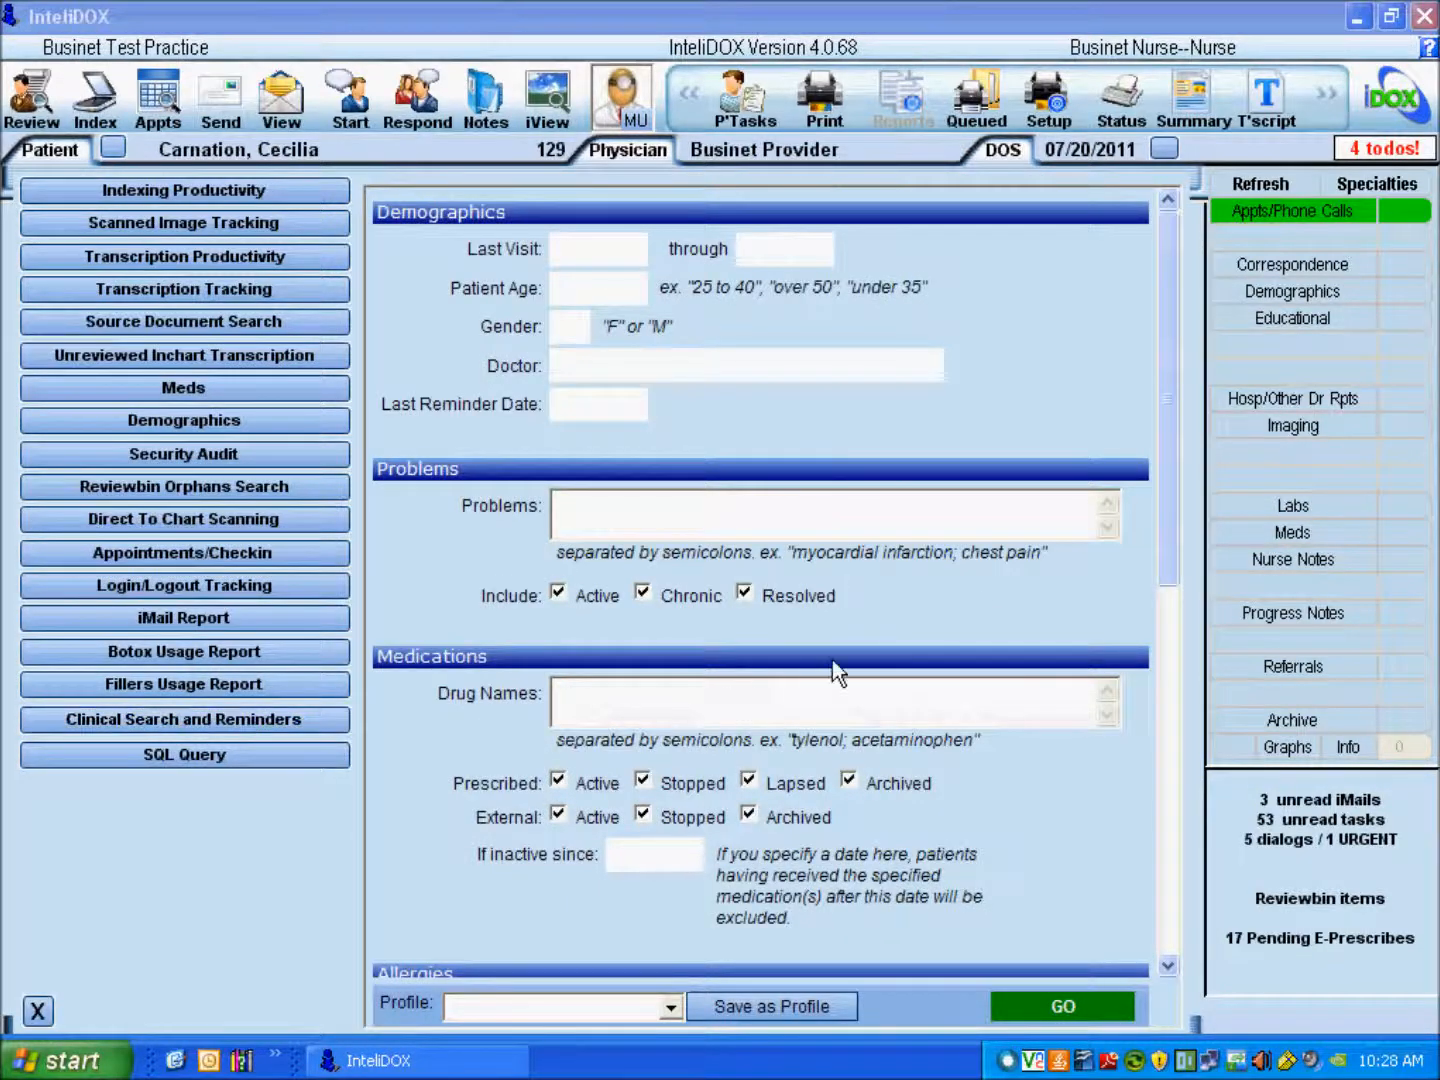
drag(1185, 383, 1176, 765)
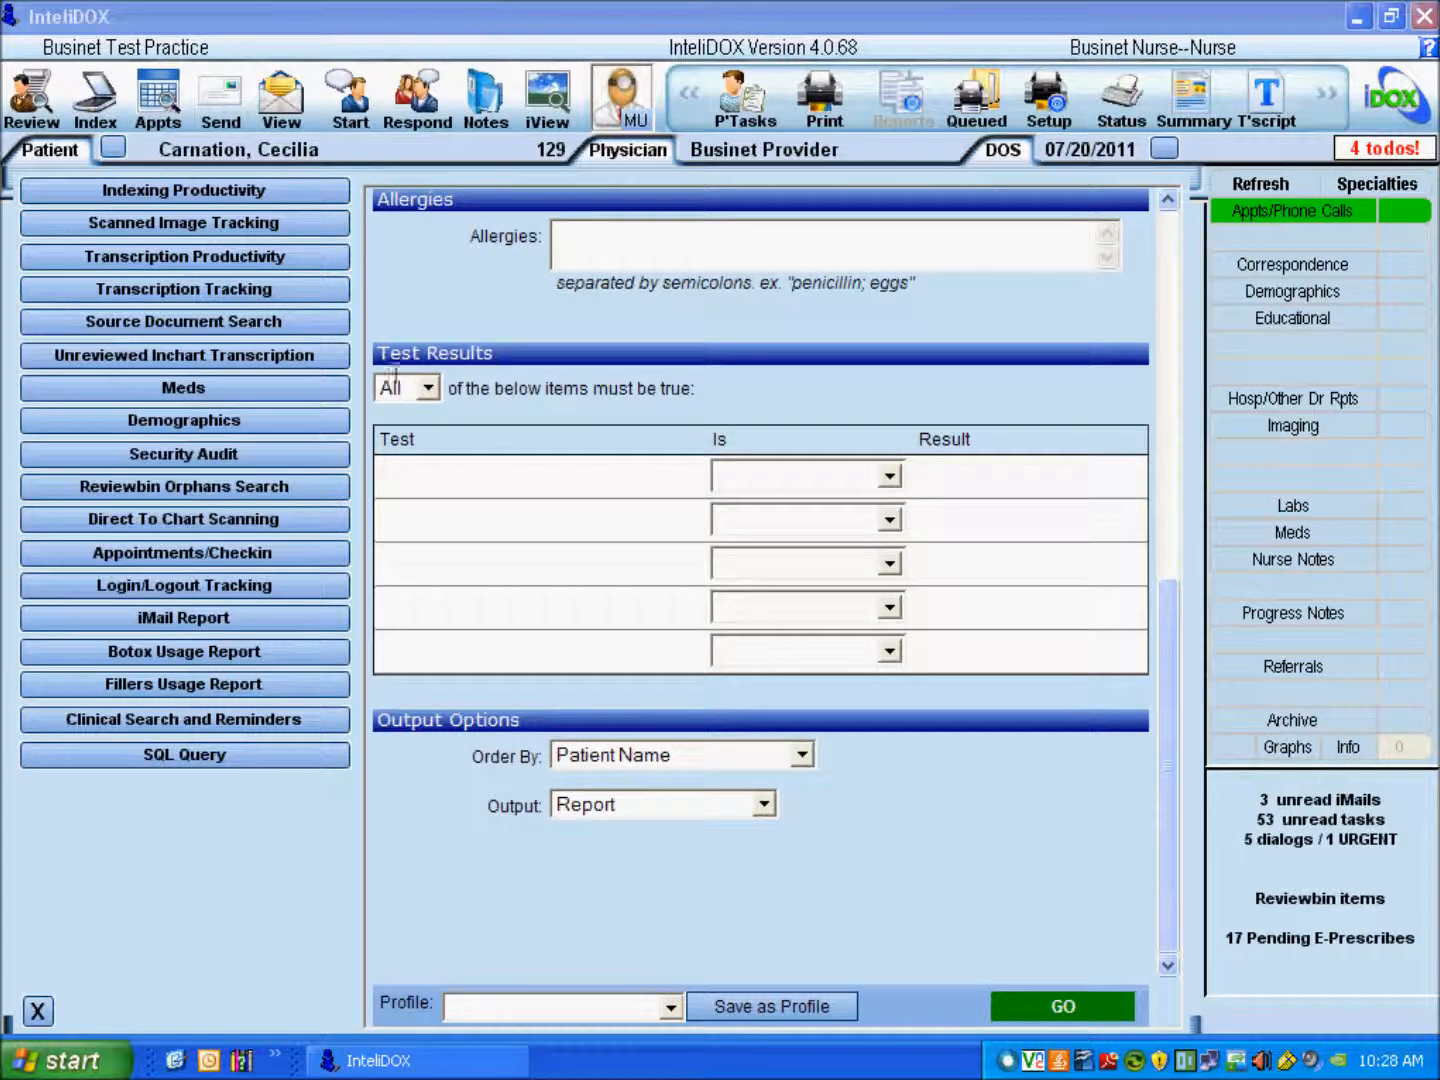
click(426, 487)
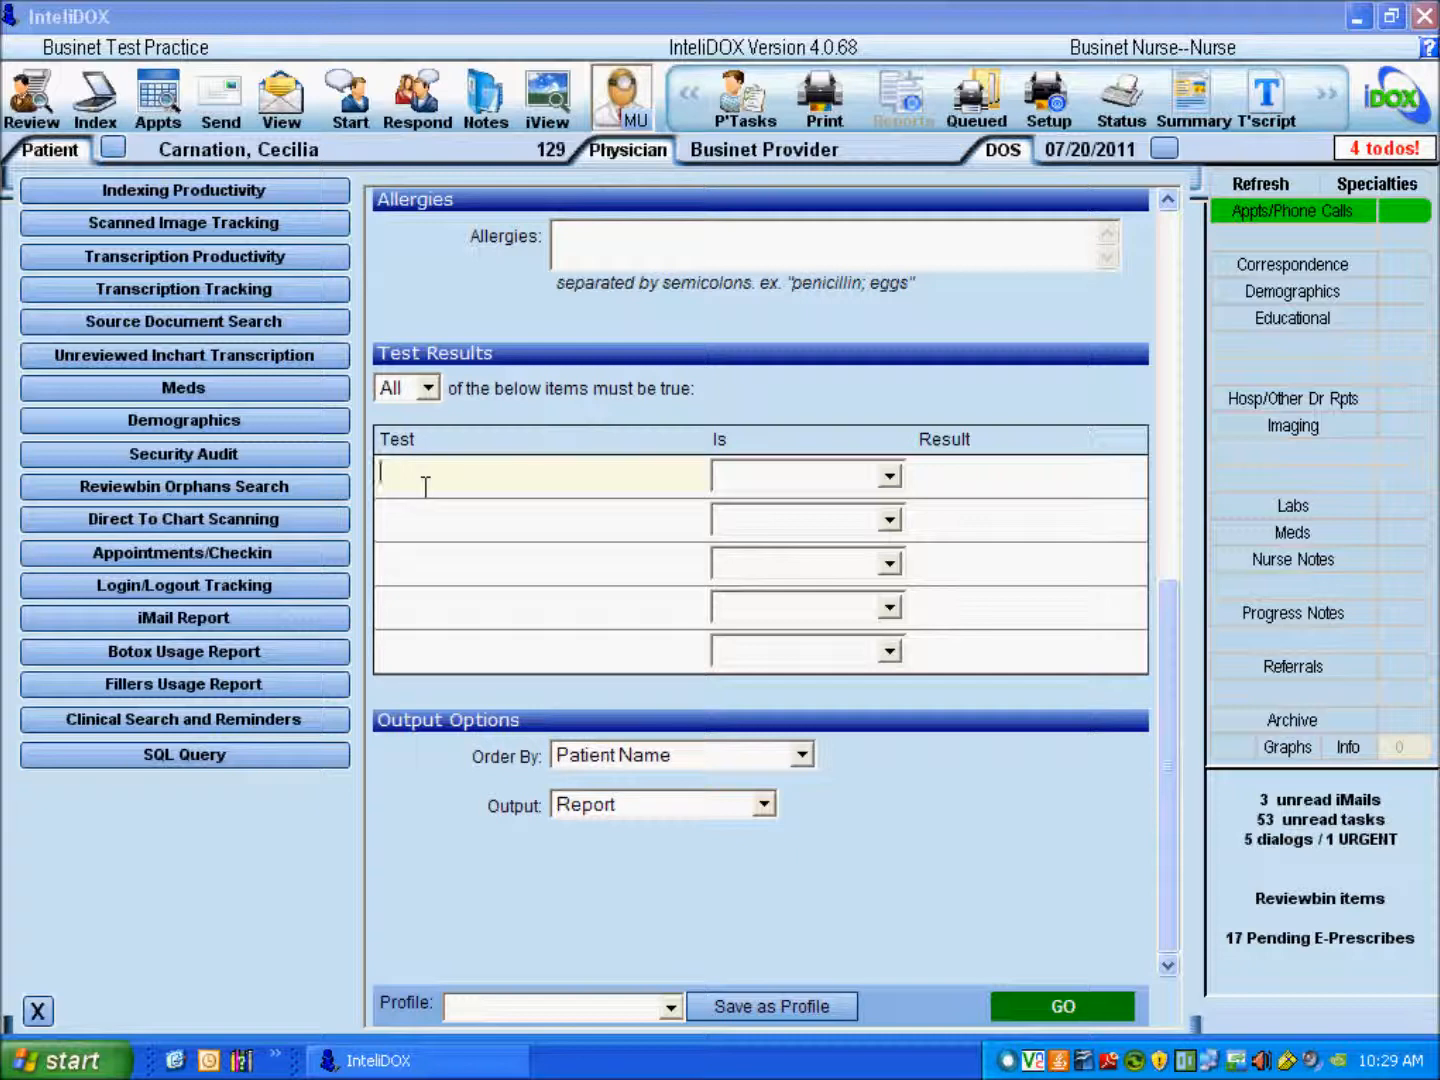
text(ldl)
click(894, 478)
click(872, 515)
click(968, 490)
text(100)
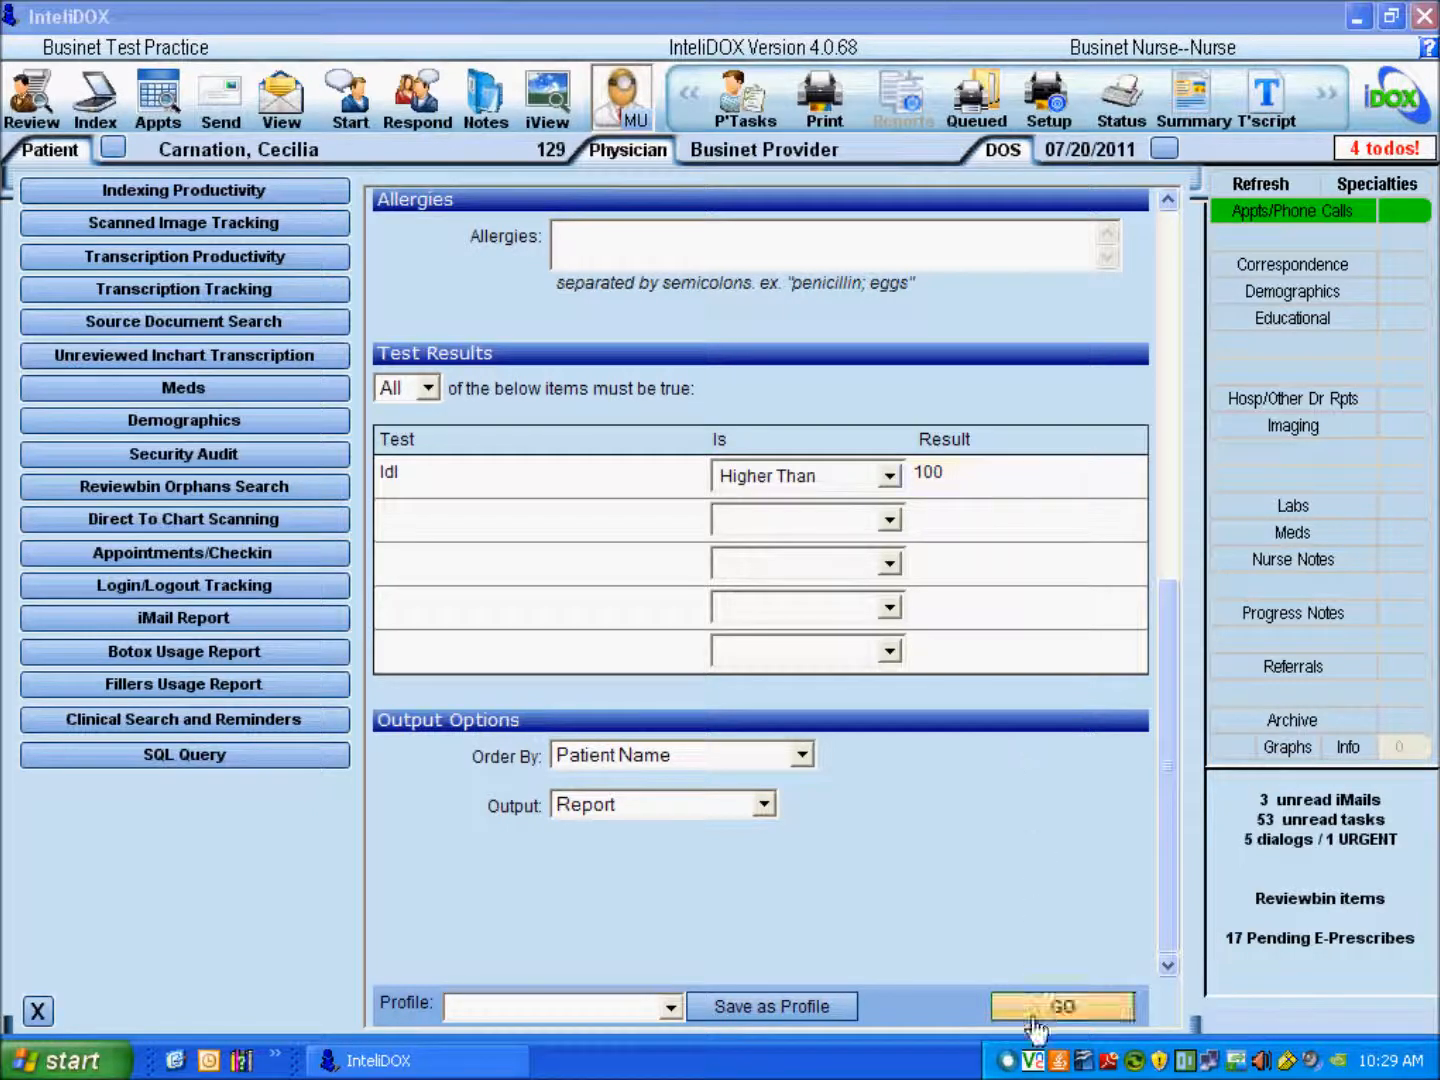
click(1035, 1008)
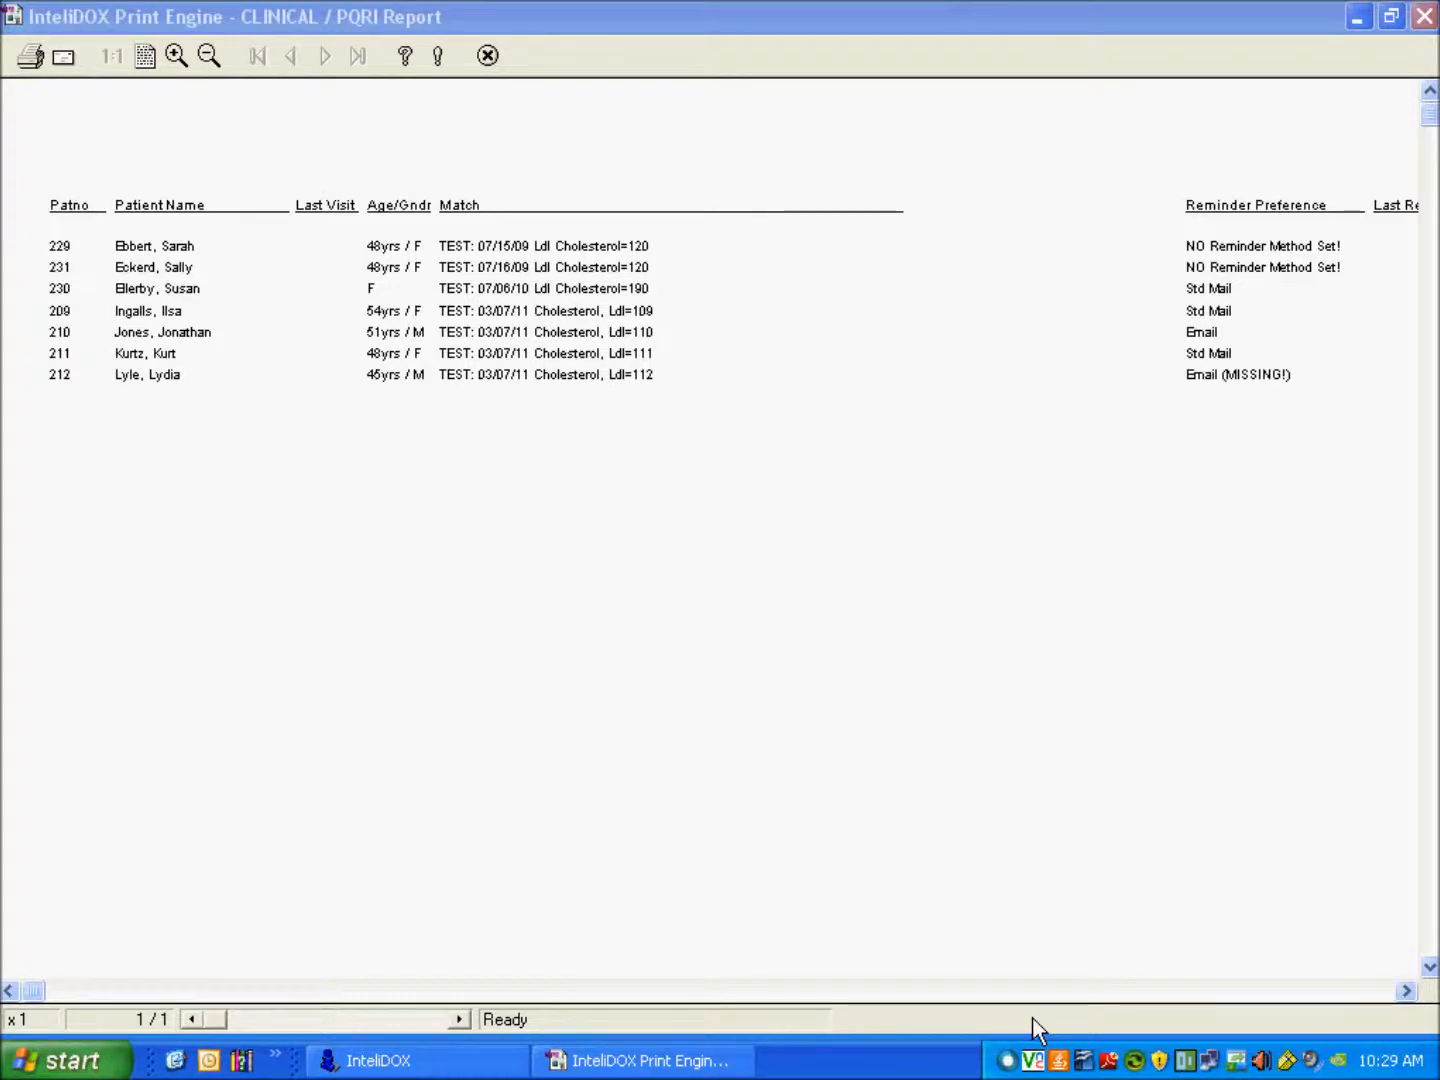
click(501, 69)
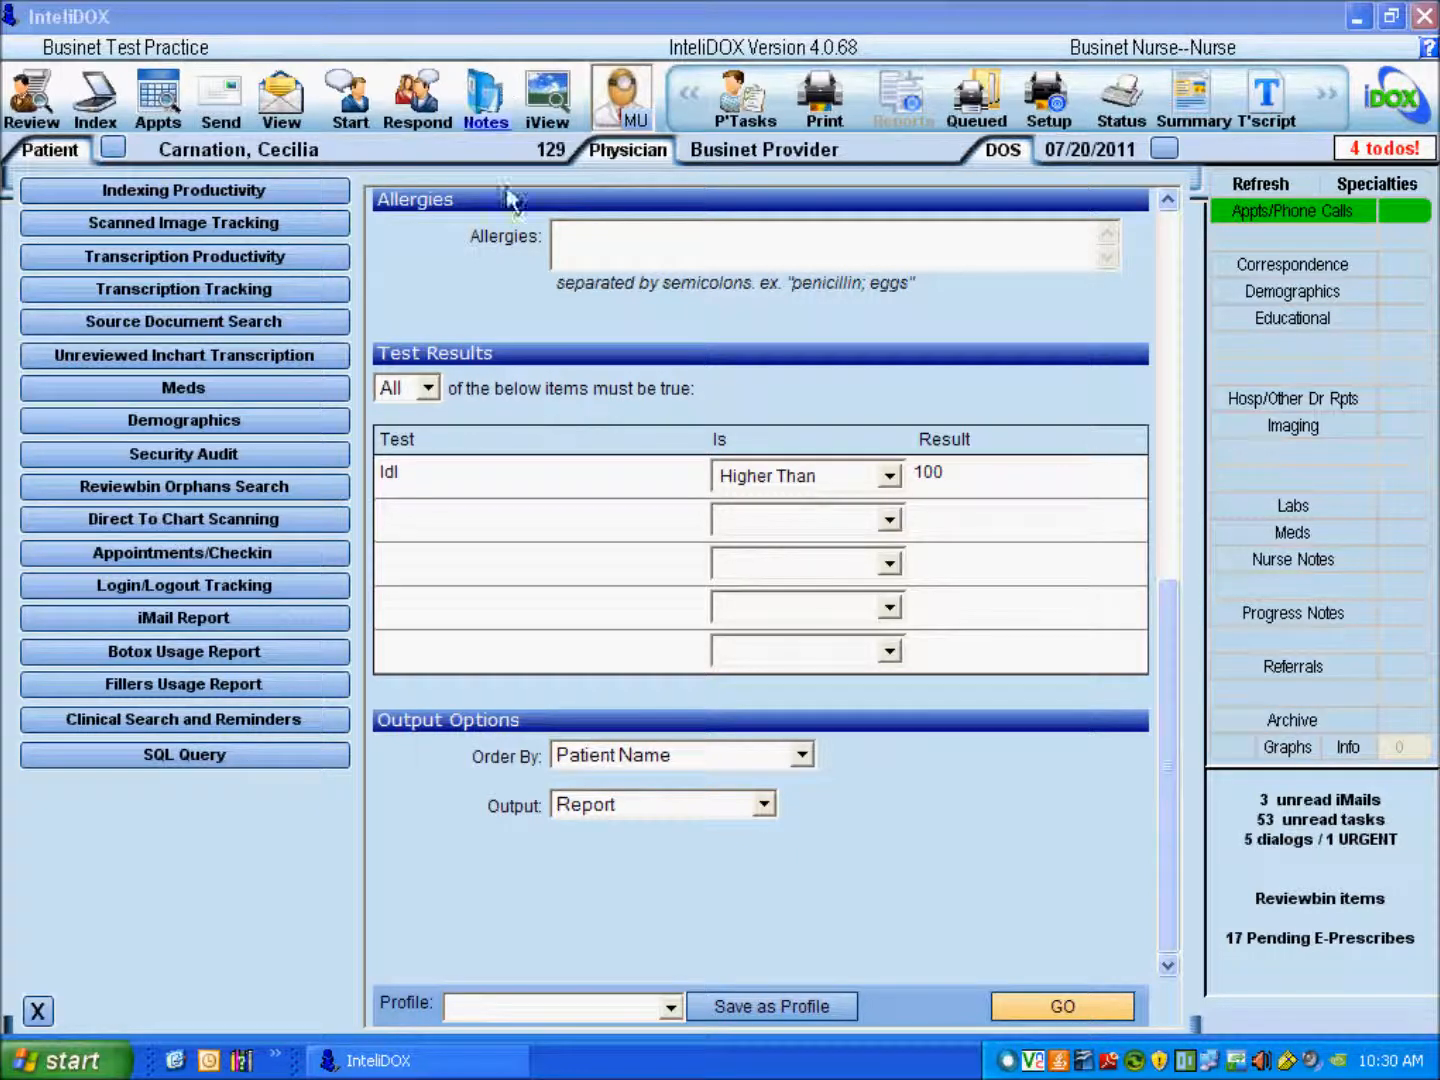
- Examine the standard mail templates offered by the Report and Reminders output, then close the reports area
click(779, 822)
click(760, 852)
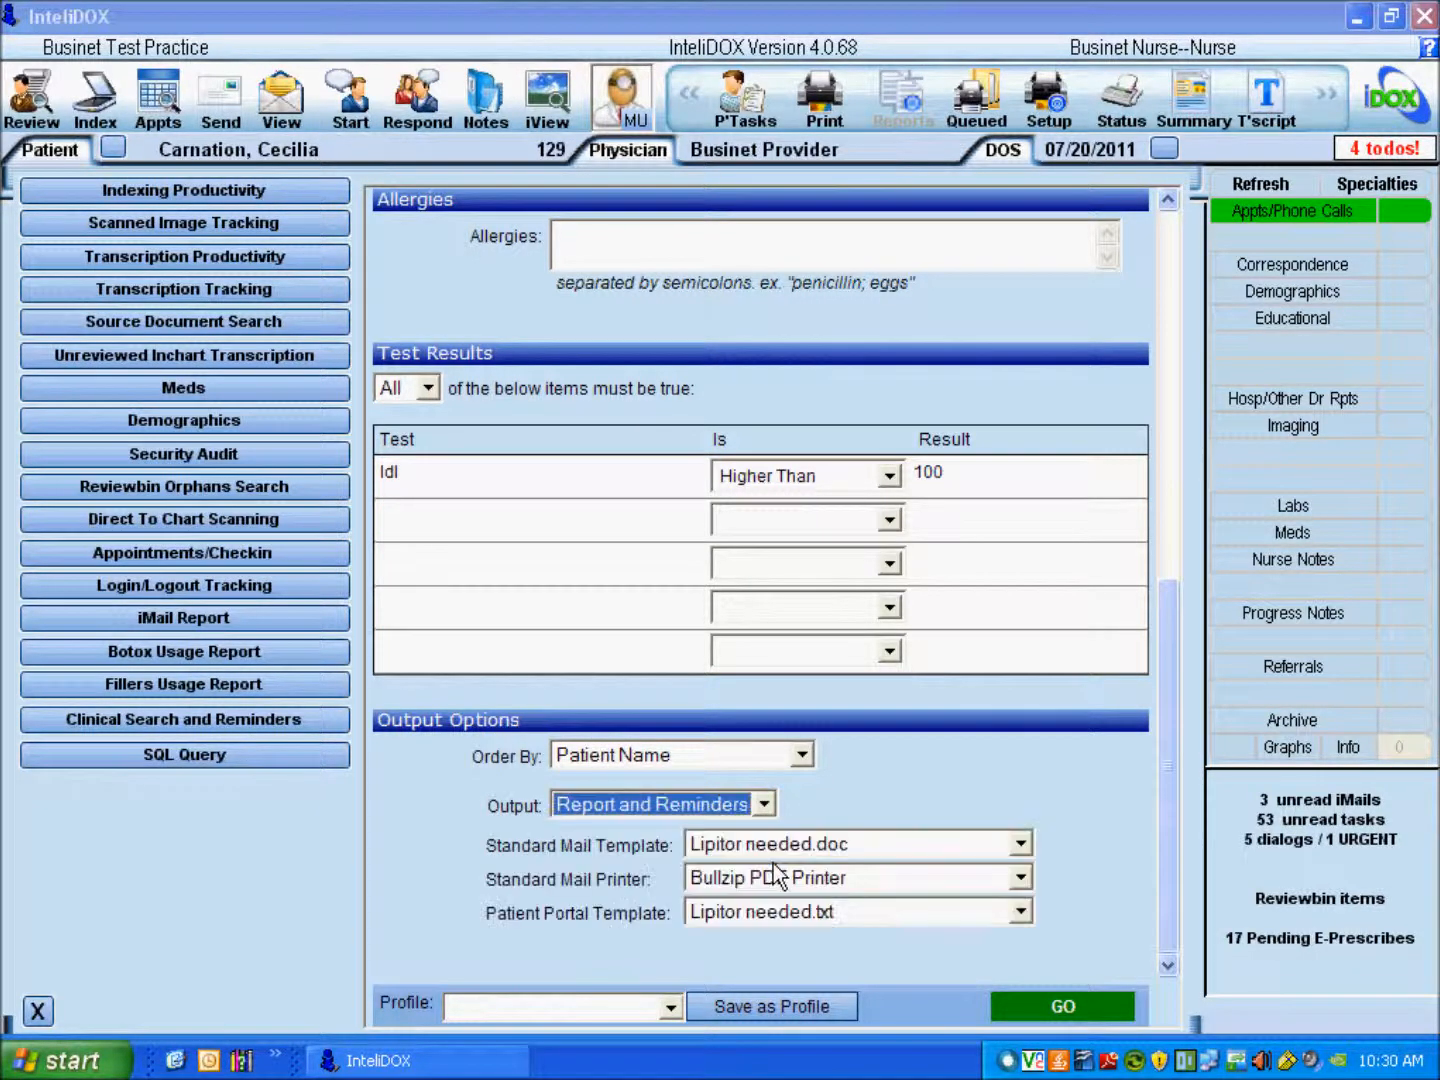
click(1020, 845)
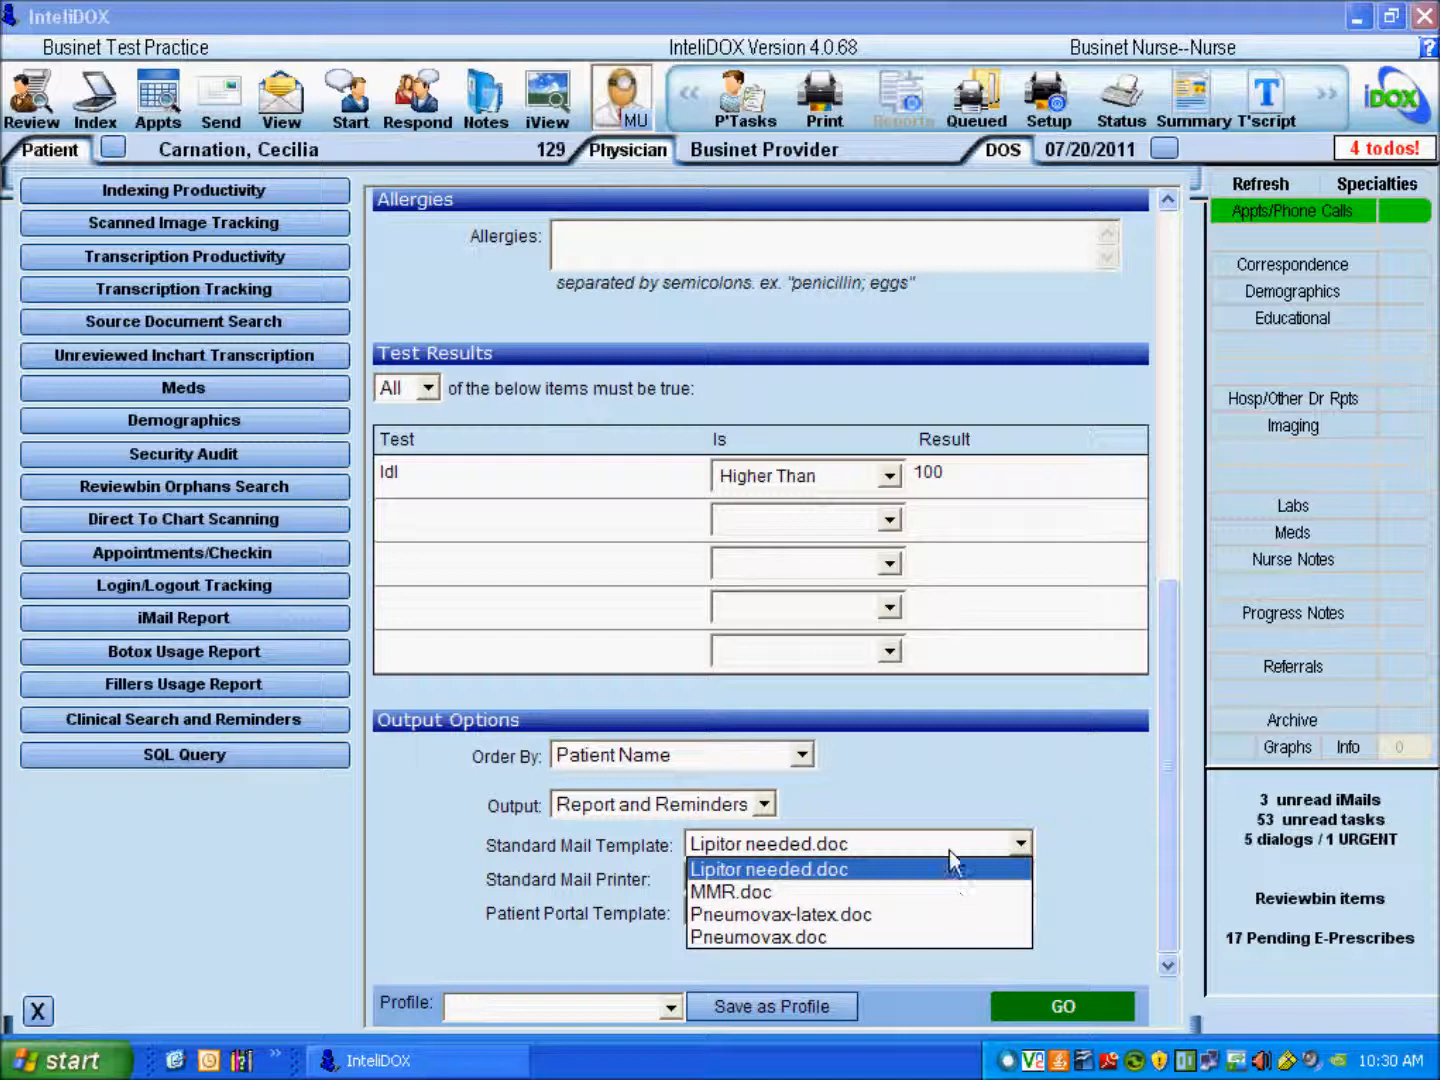
click(939, 803)
click(40, 1012)
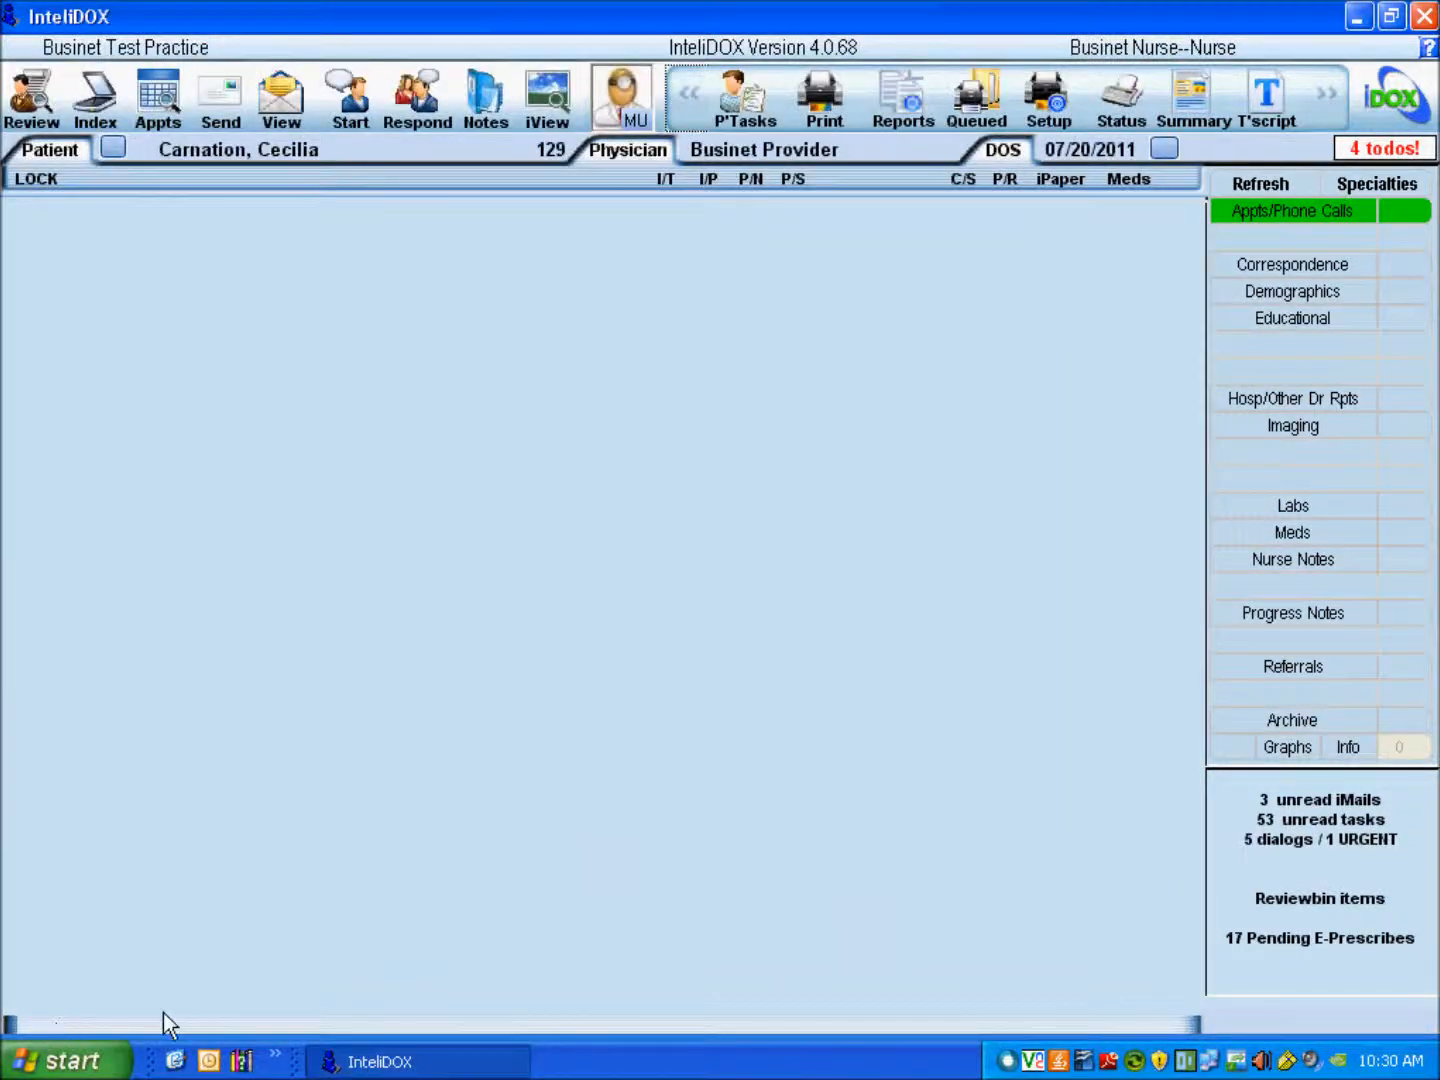
- Set the current patient's reminder preference to Standard Mail in the patient summary, save it and close the summary
click(289, 166)
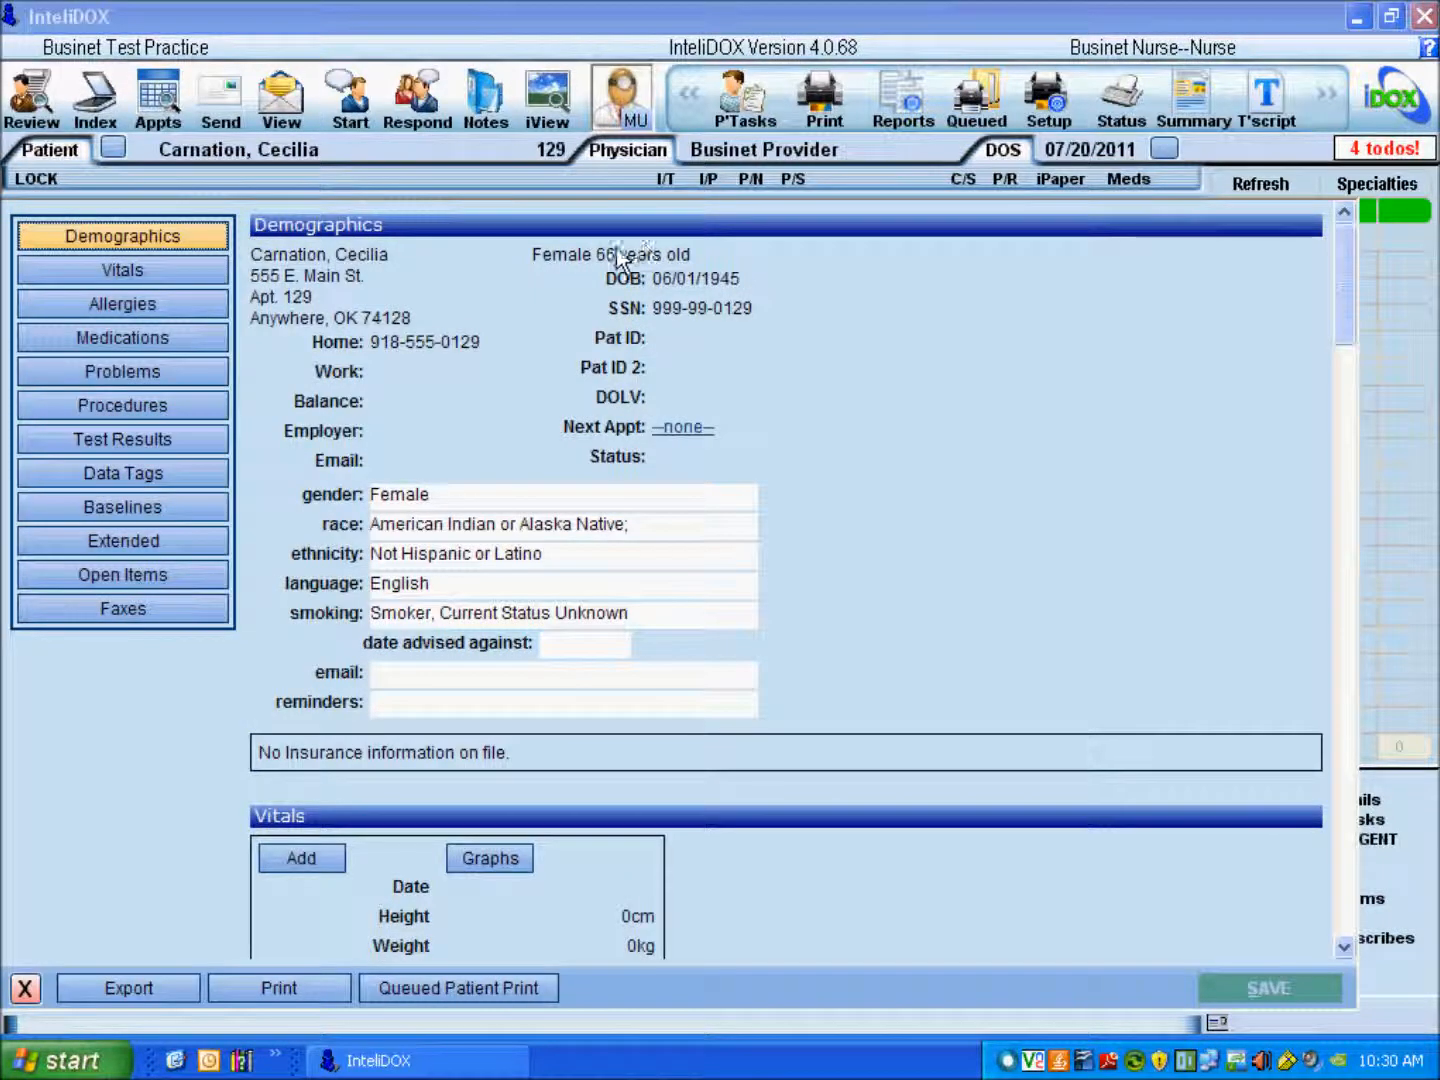
click(505, 712)
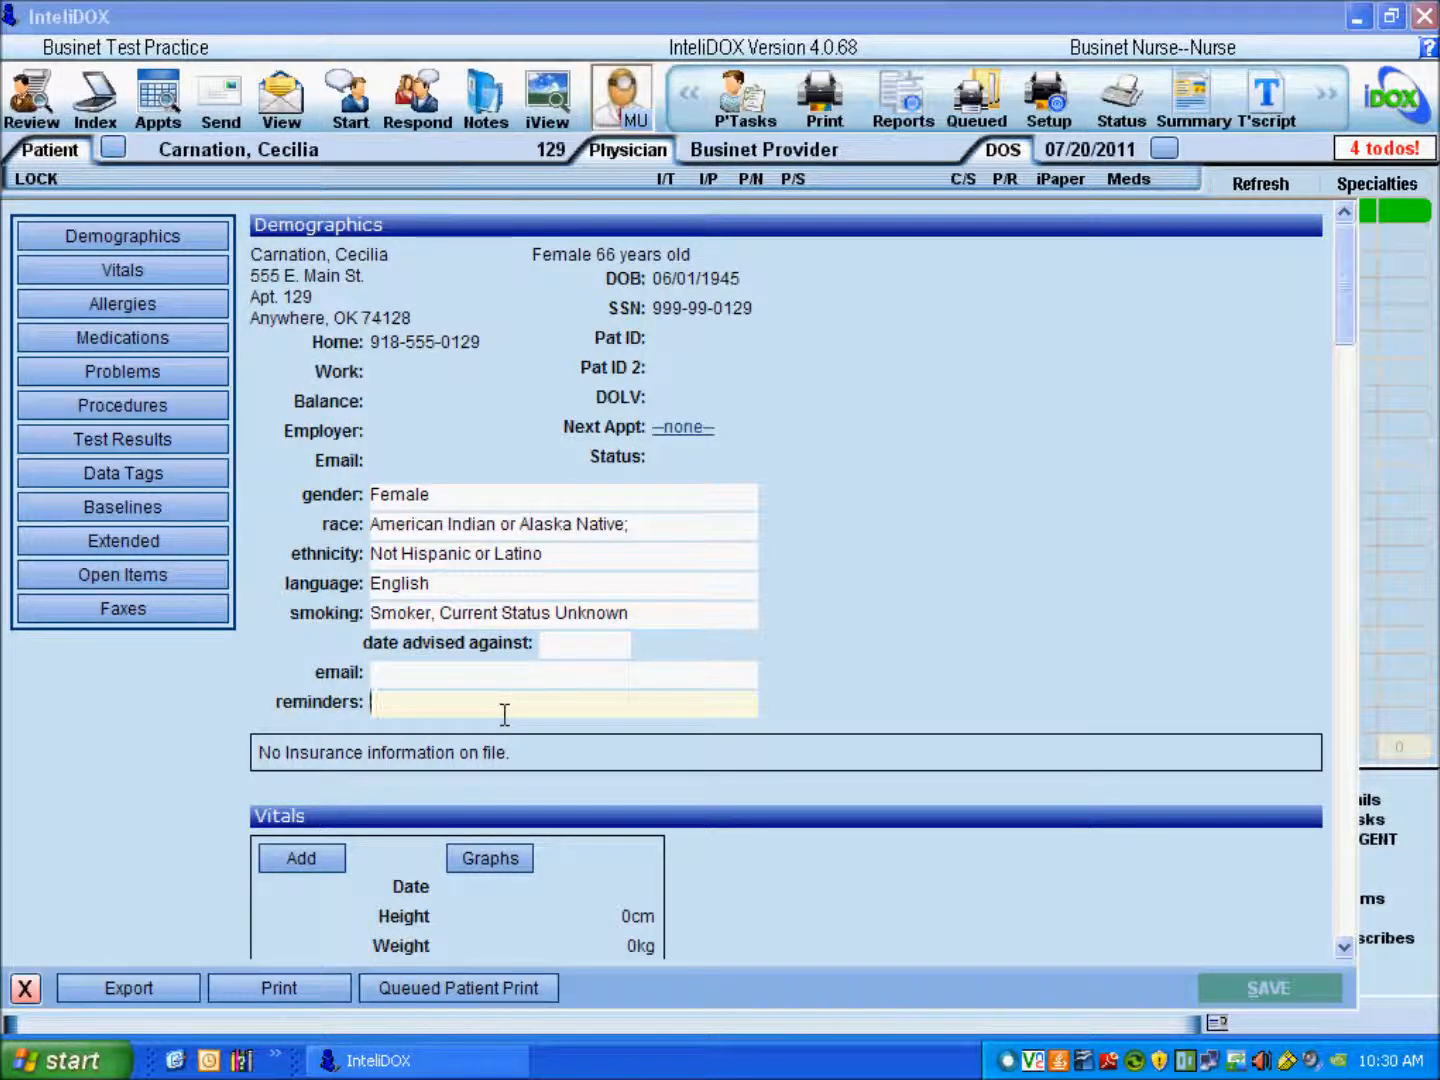
click(505, 712)
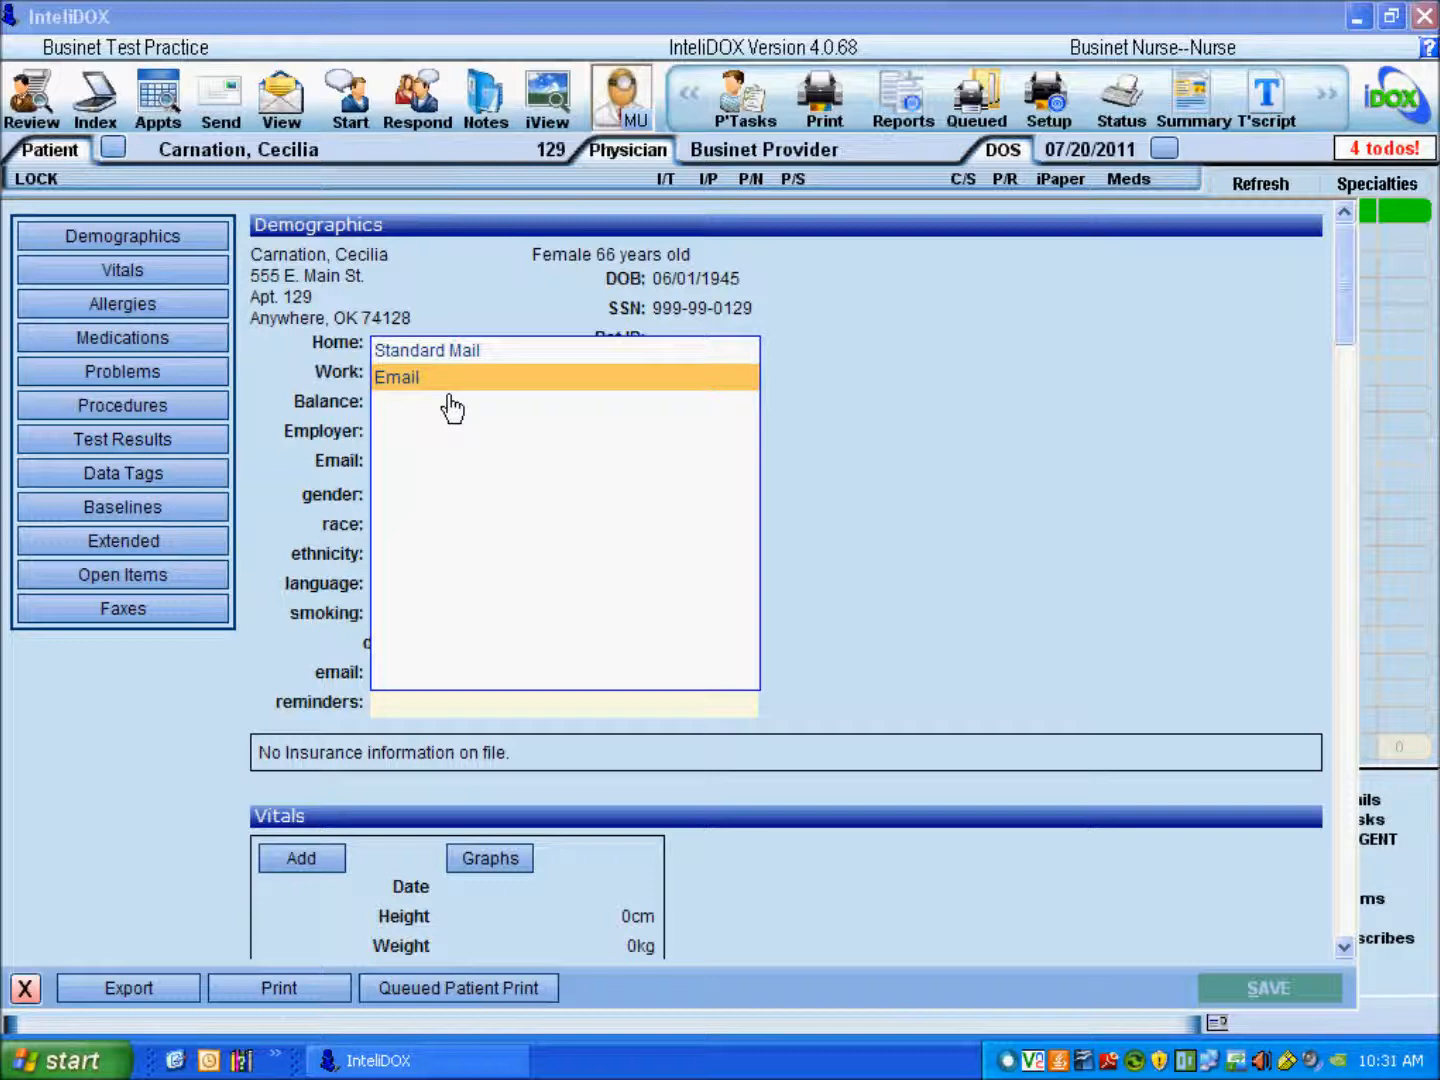
click(525, 361)
click(1246, 994)
click(26, 993)
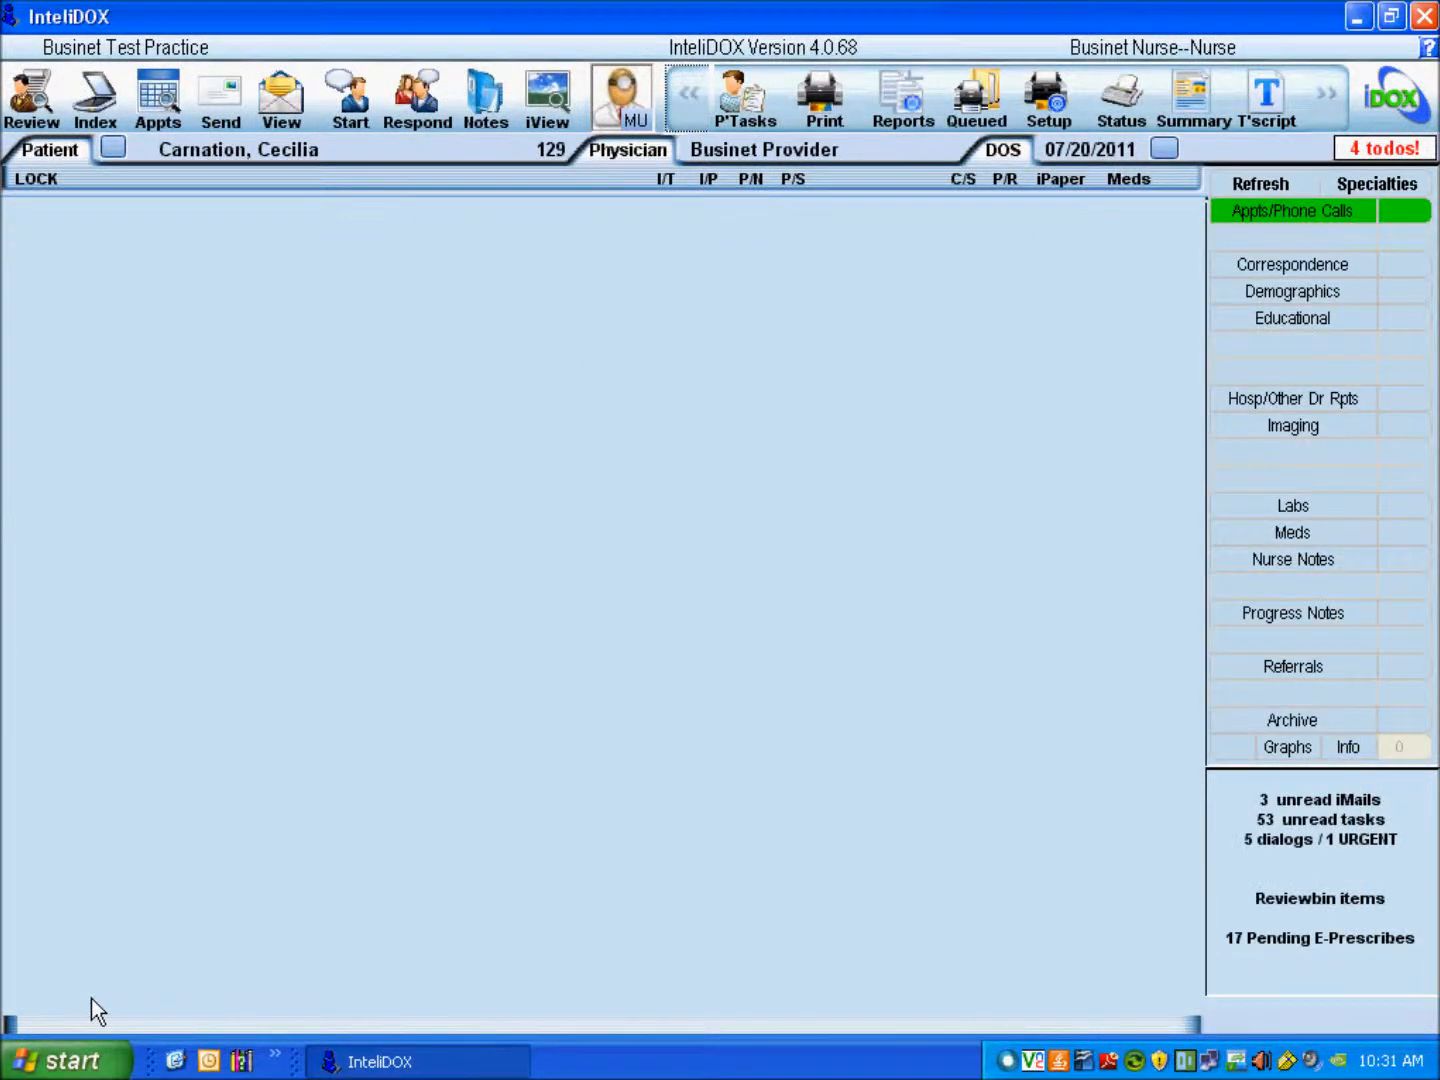
- Start a new Clinical Search and Reminders report with patient age over 65 and drug name pneumo
click(907, 104)
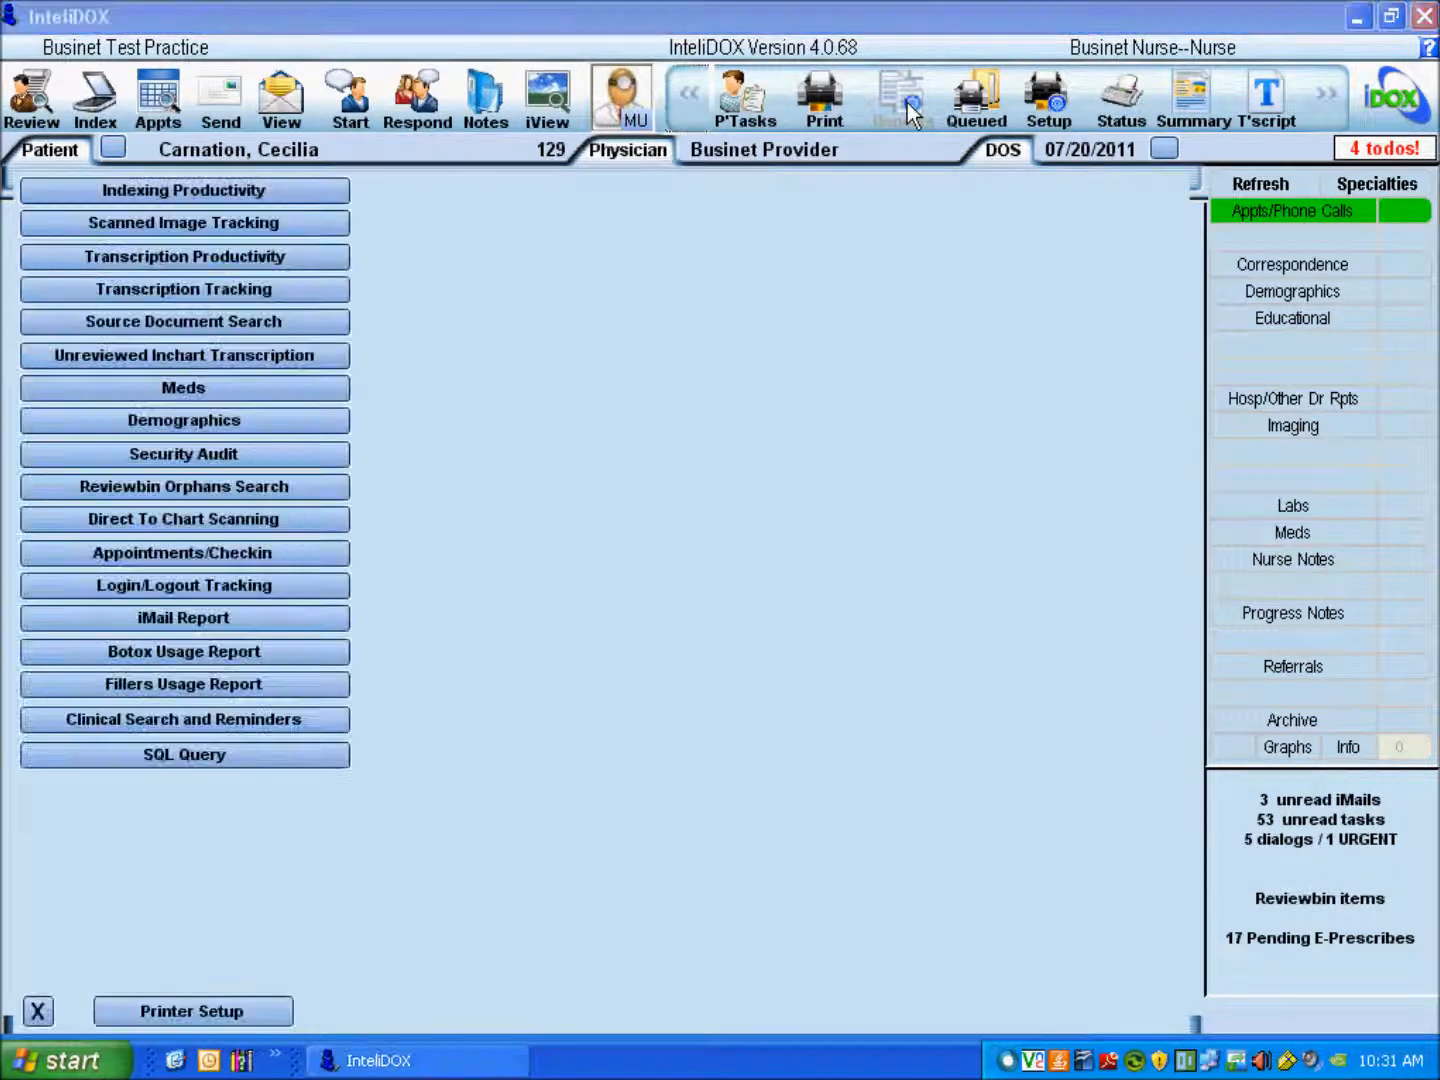
click(347, 729)
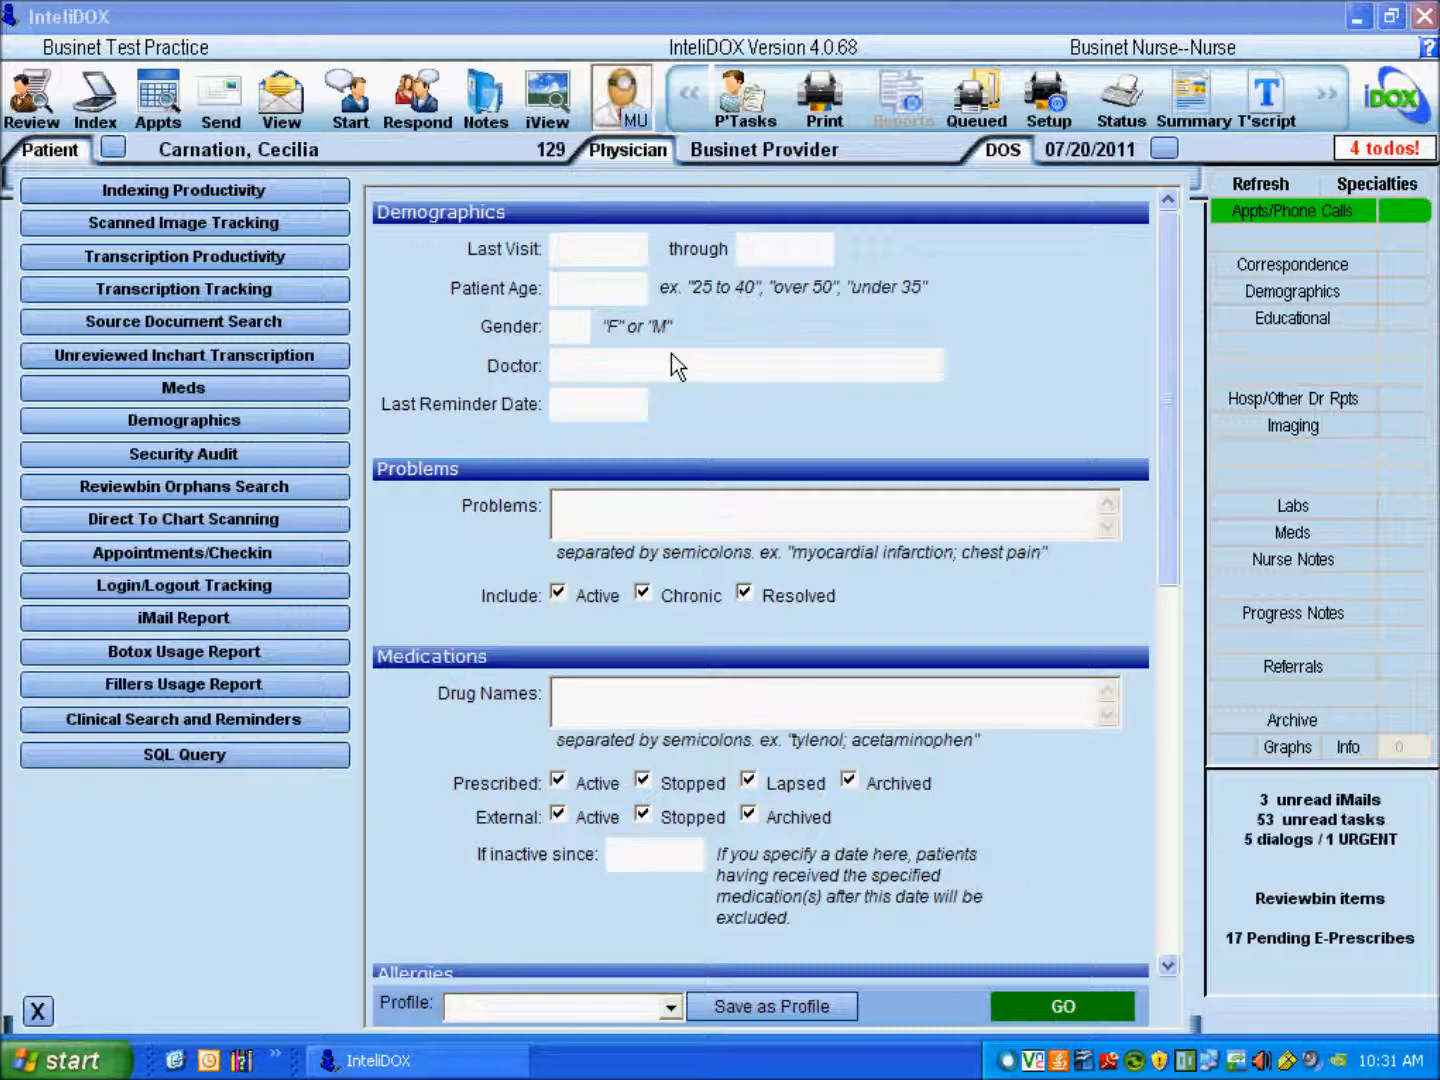
click(644, 297)
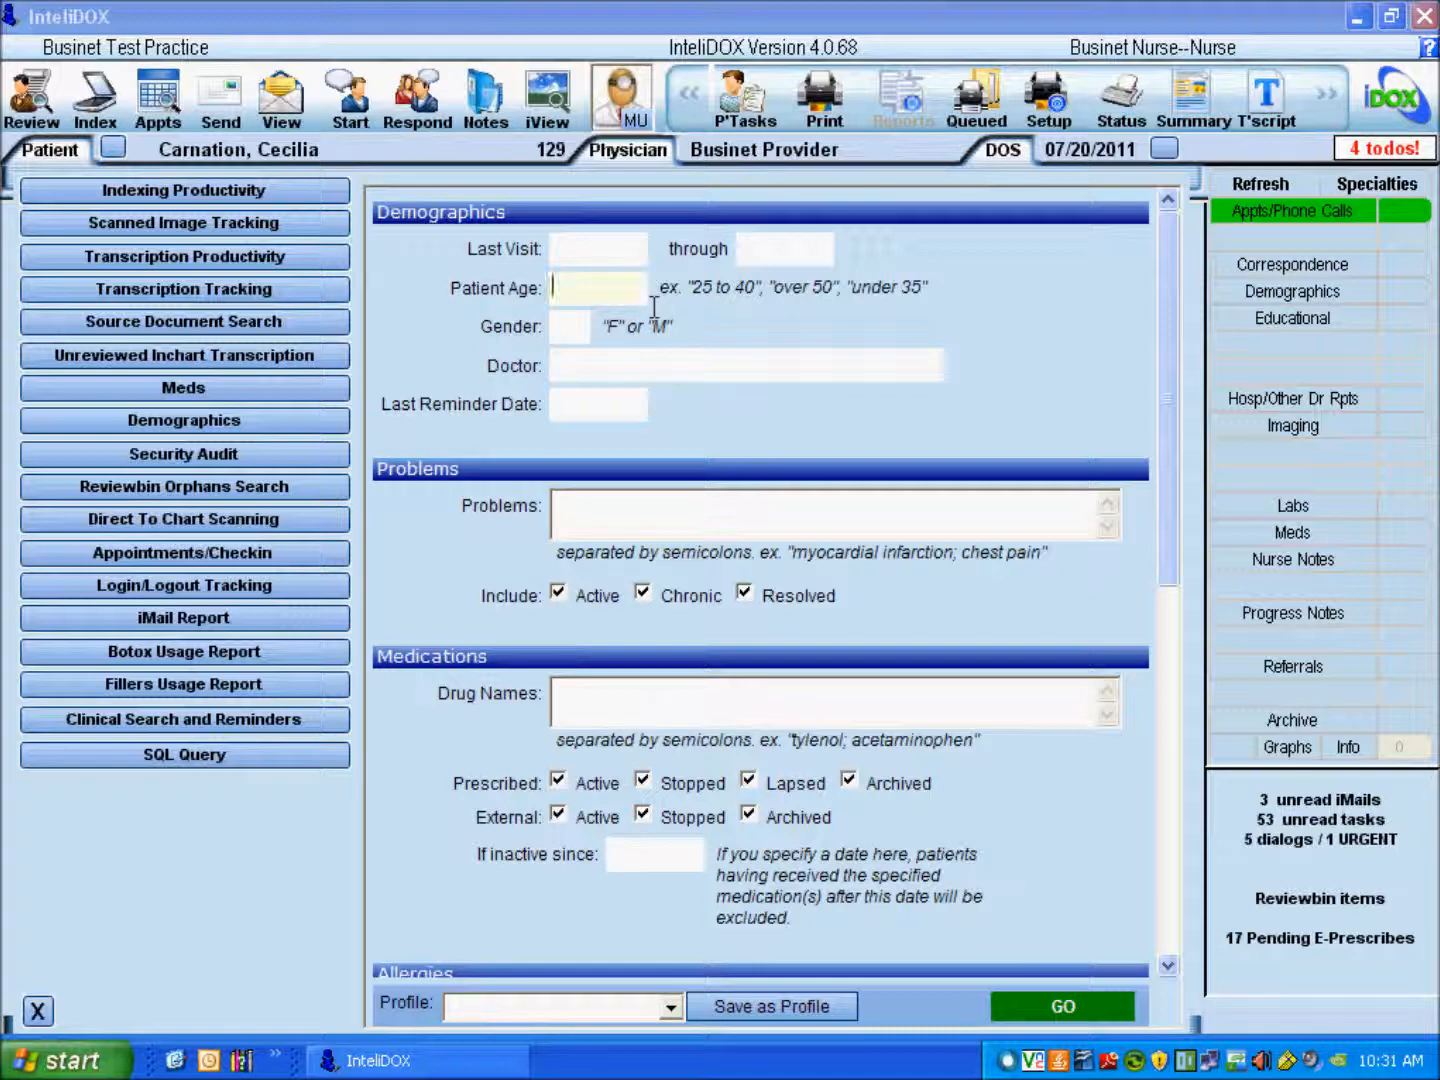
text(over 65)
click(1089, 710)
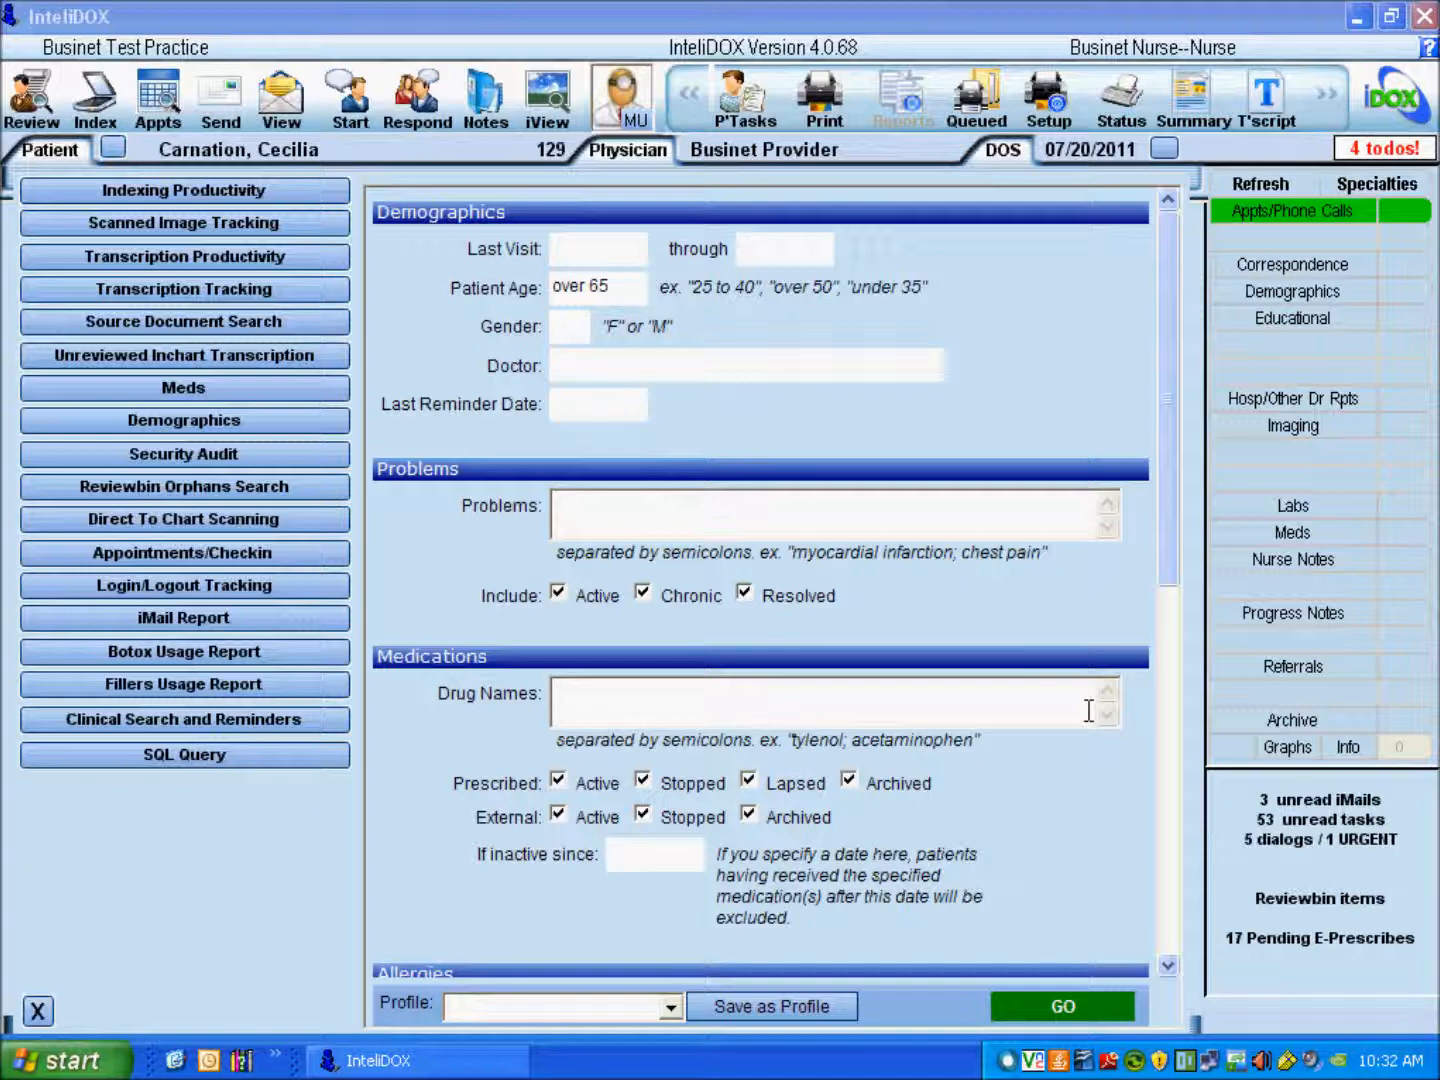
text(pneumo)
- Set the medication's inactive-since date to 07/20/2006
click(716, 869)
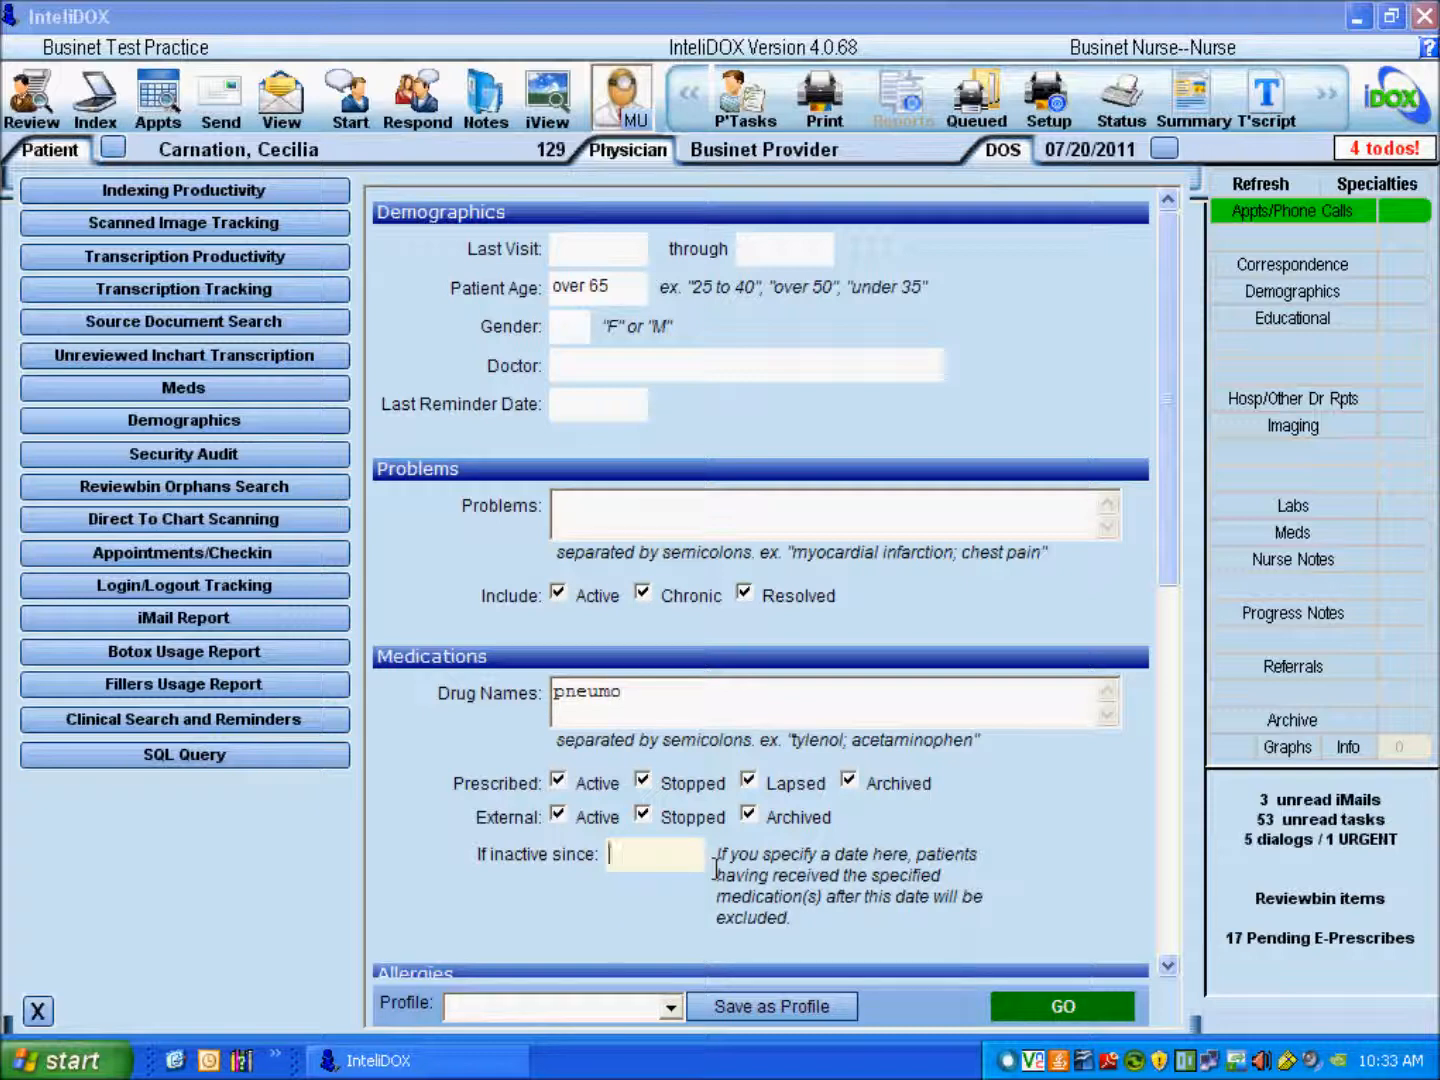
key(t)
key(BackSpace)
key(BackSpace)
key(BackSpace)
text(006)
- Generate the pneumo search as a Report ordered by Patient Name and close its preview
drag(1178, 468, 1178, 862)
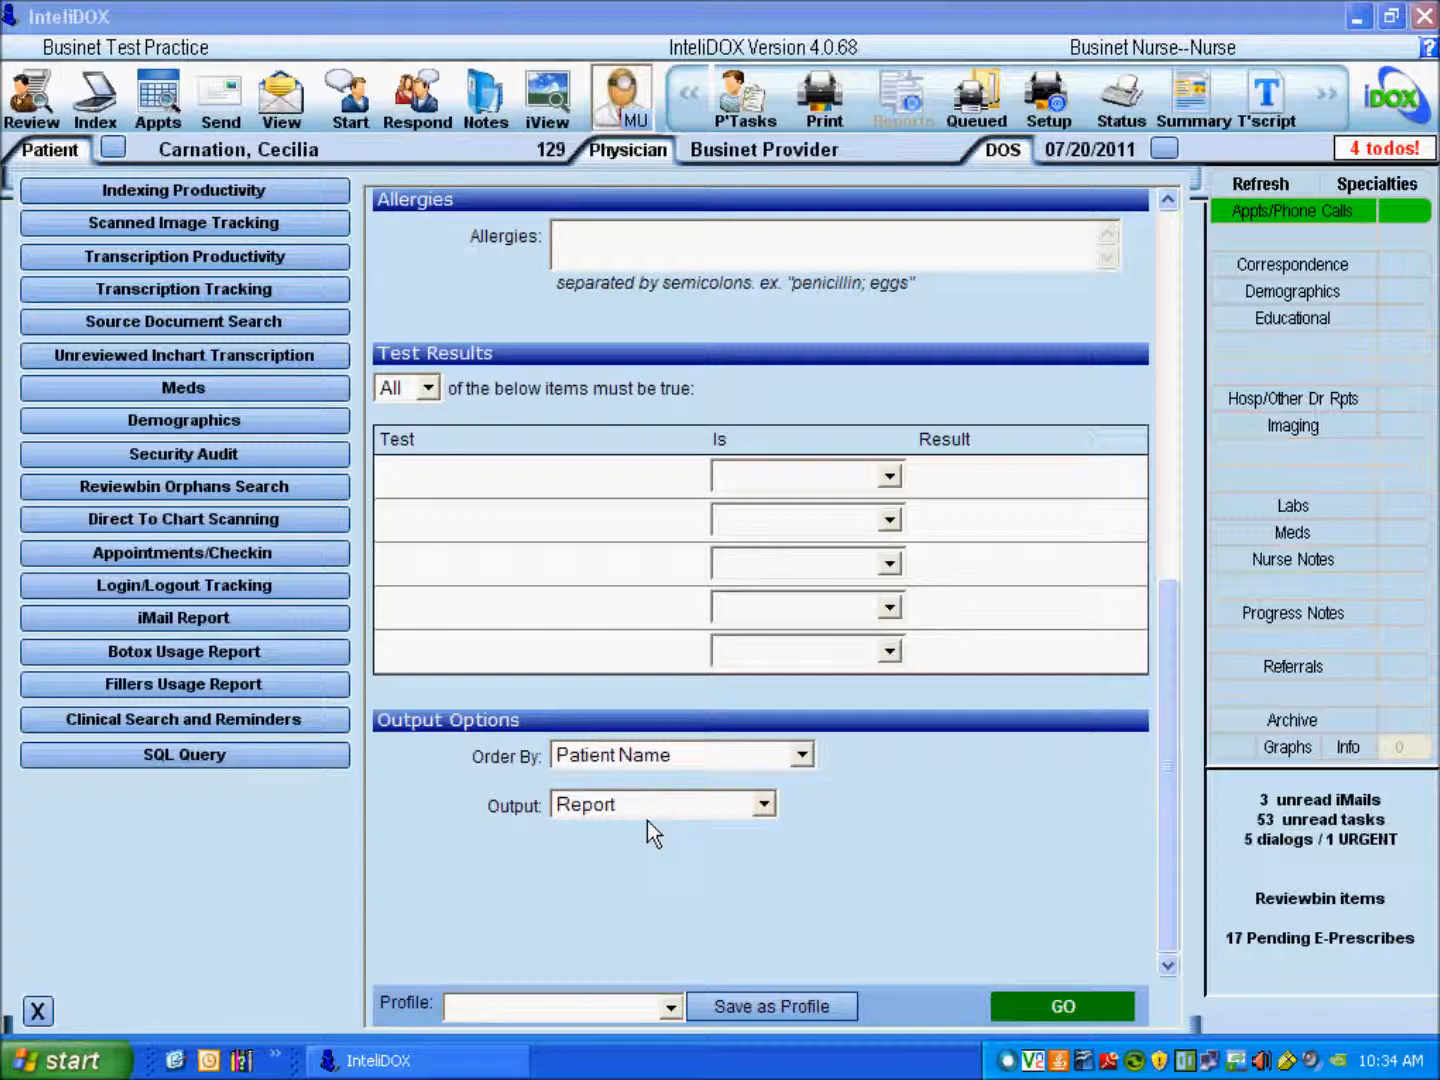
click(1021, 1008)
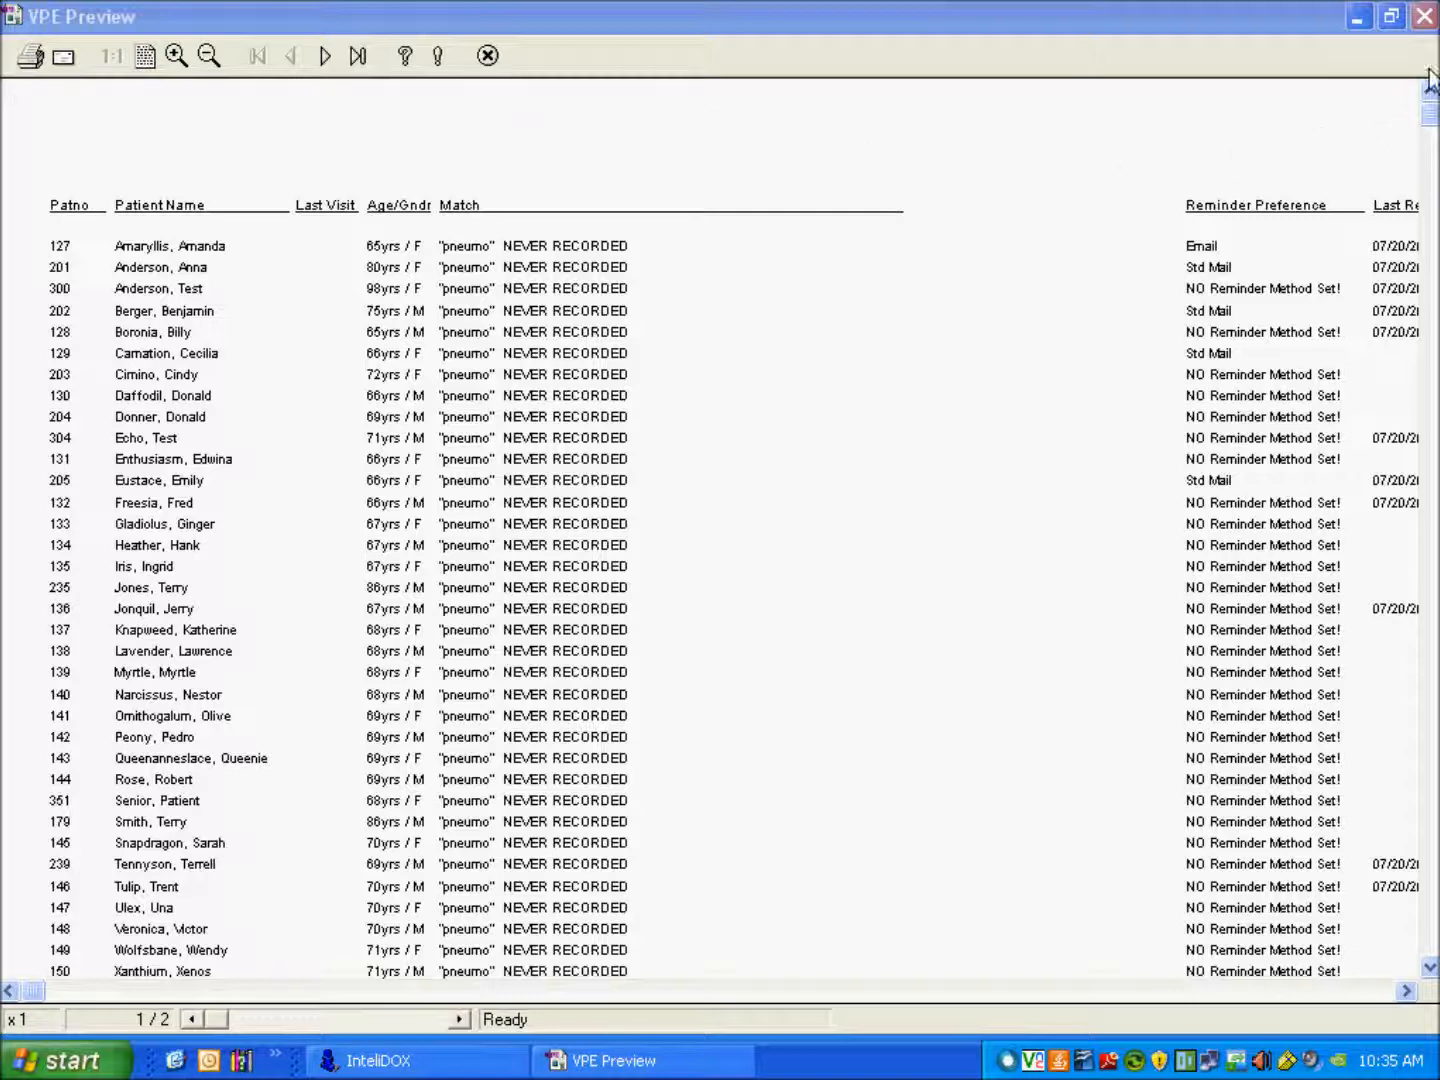
click(1424, 16)
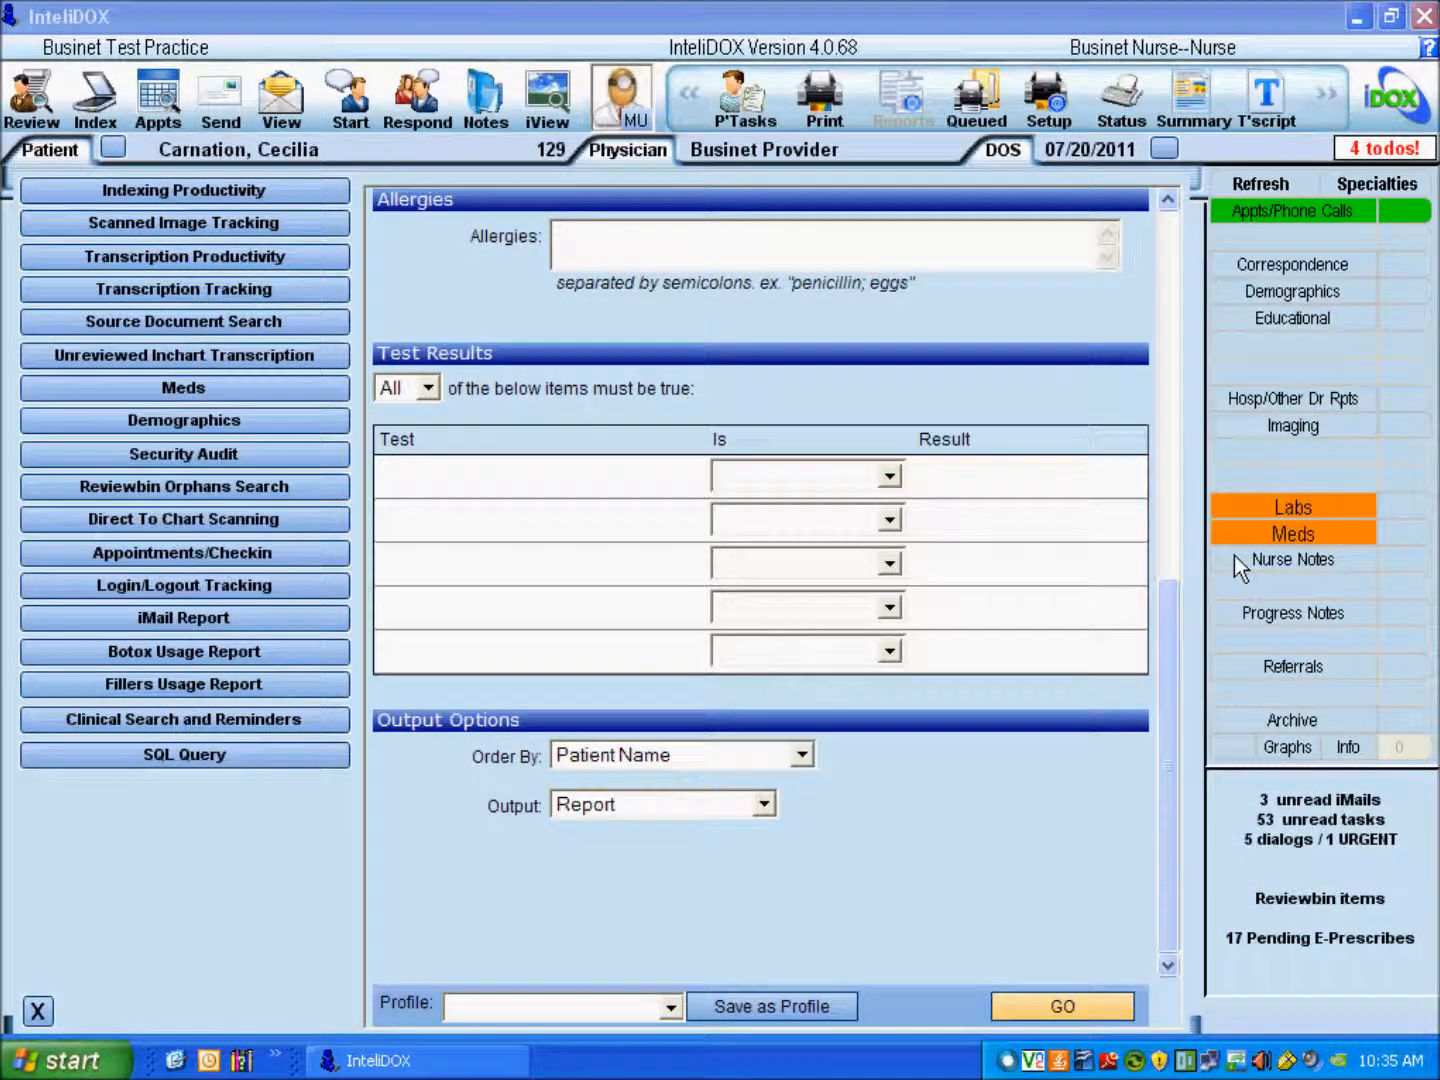
- Set the output of the over-65 pneumo clinical search to Report and Reminders, keeping the existing search criteria
scroll(1181, 561, up, 3)
scroll(1180, 561, up, 10)
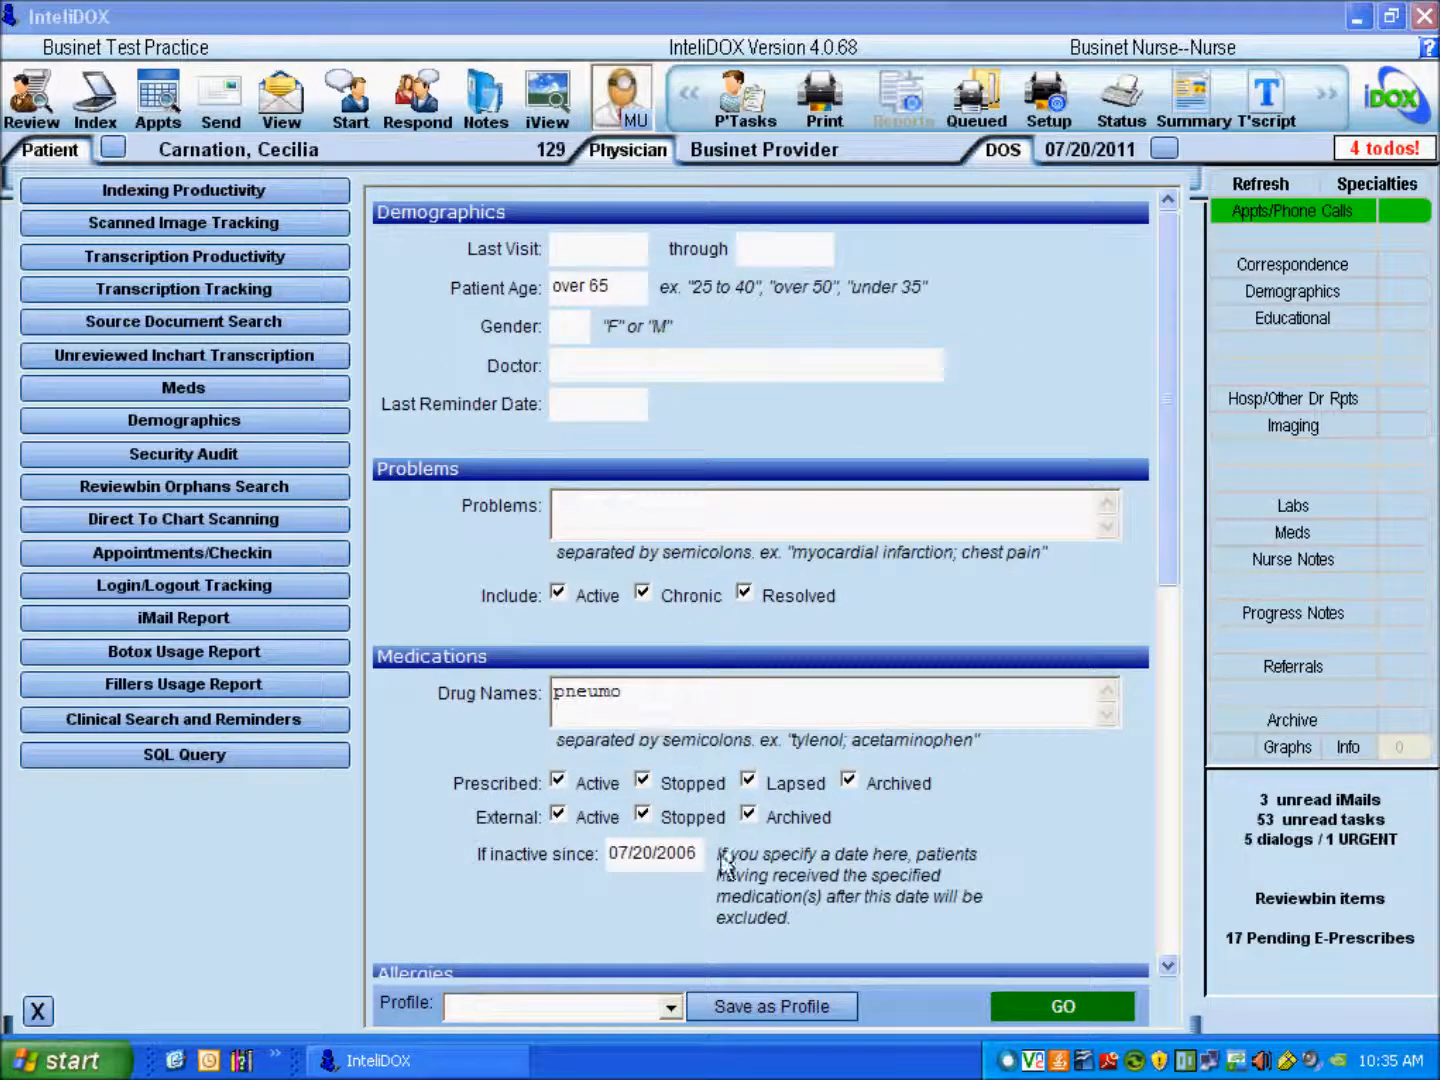
drag(1170, 425, 1176, 813)
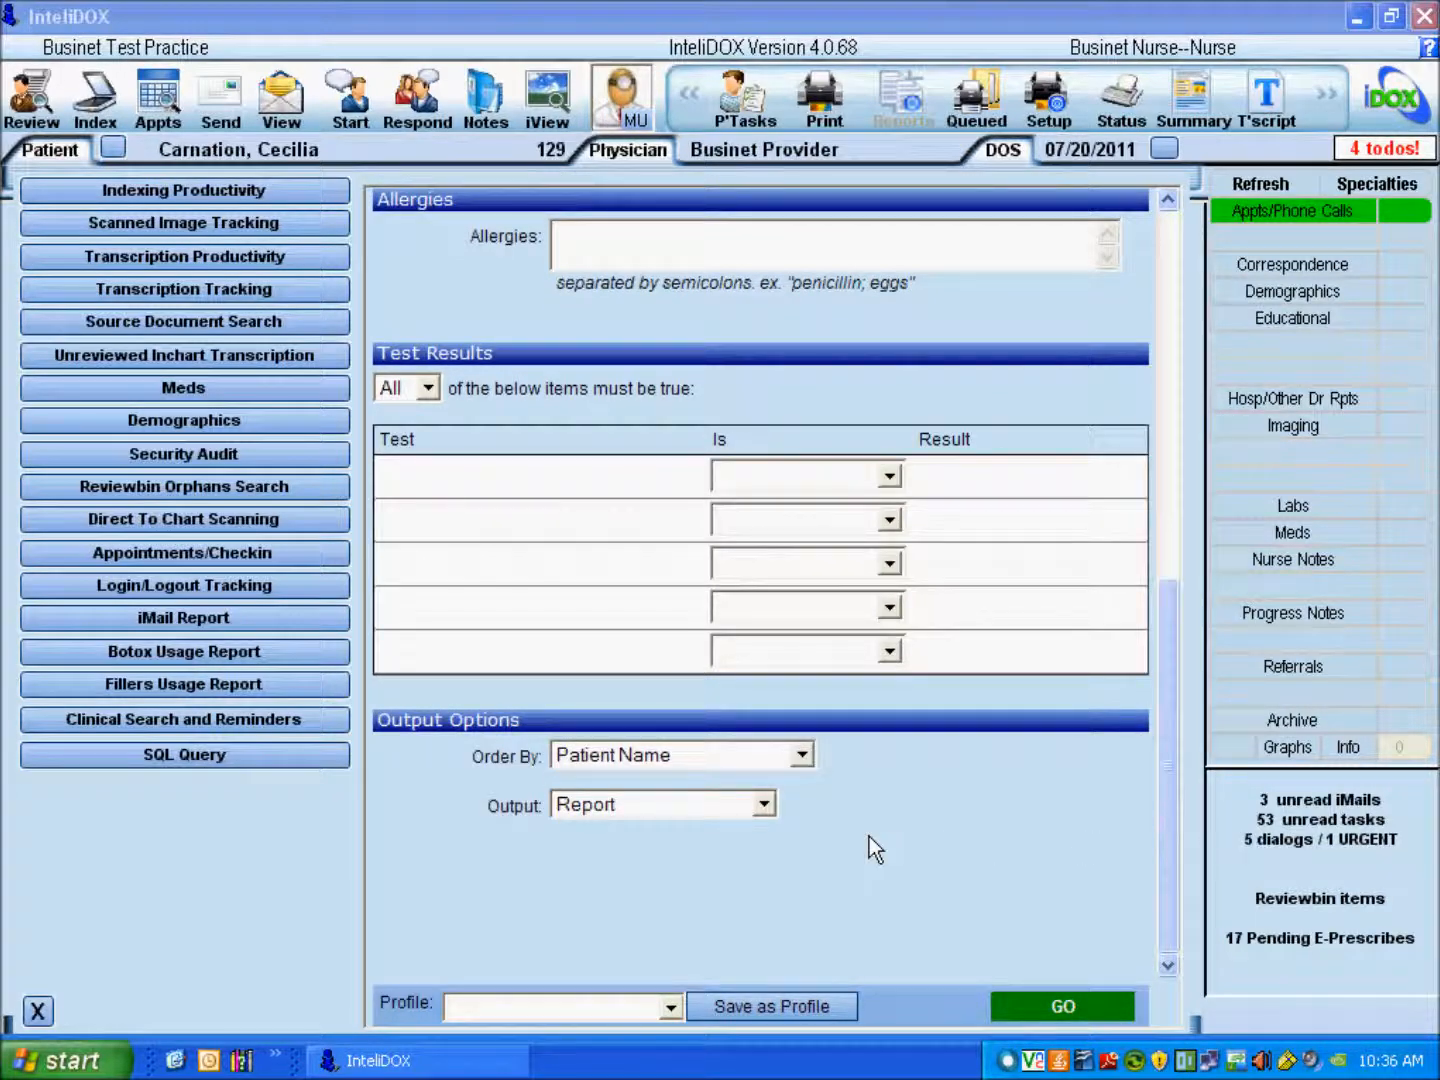
click(777, 815)
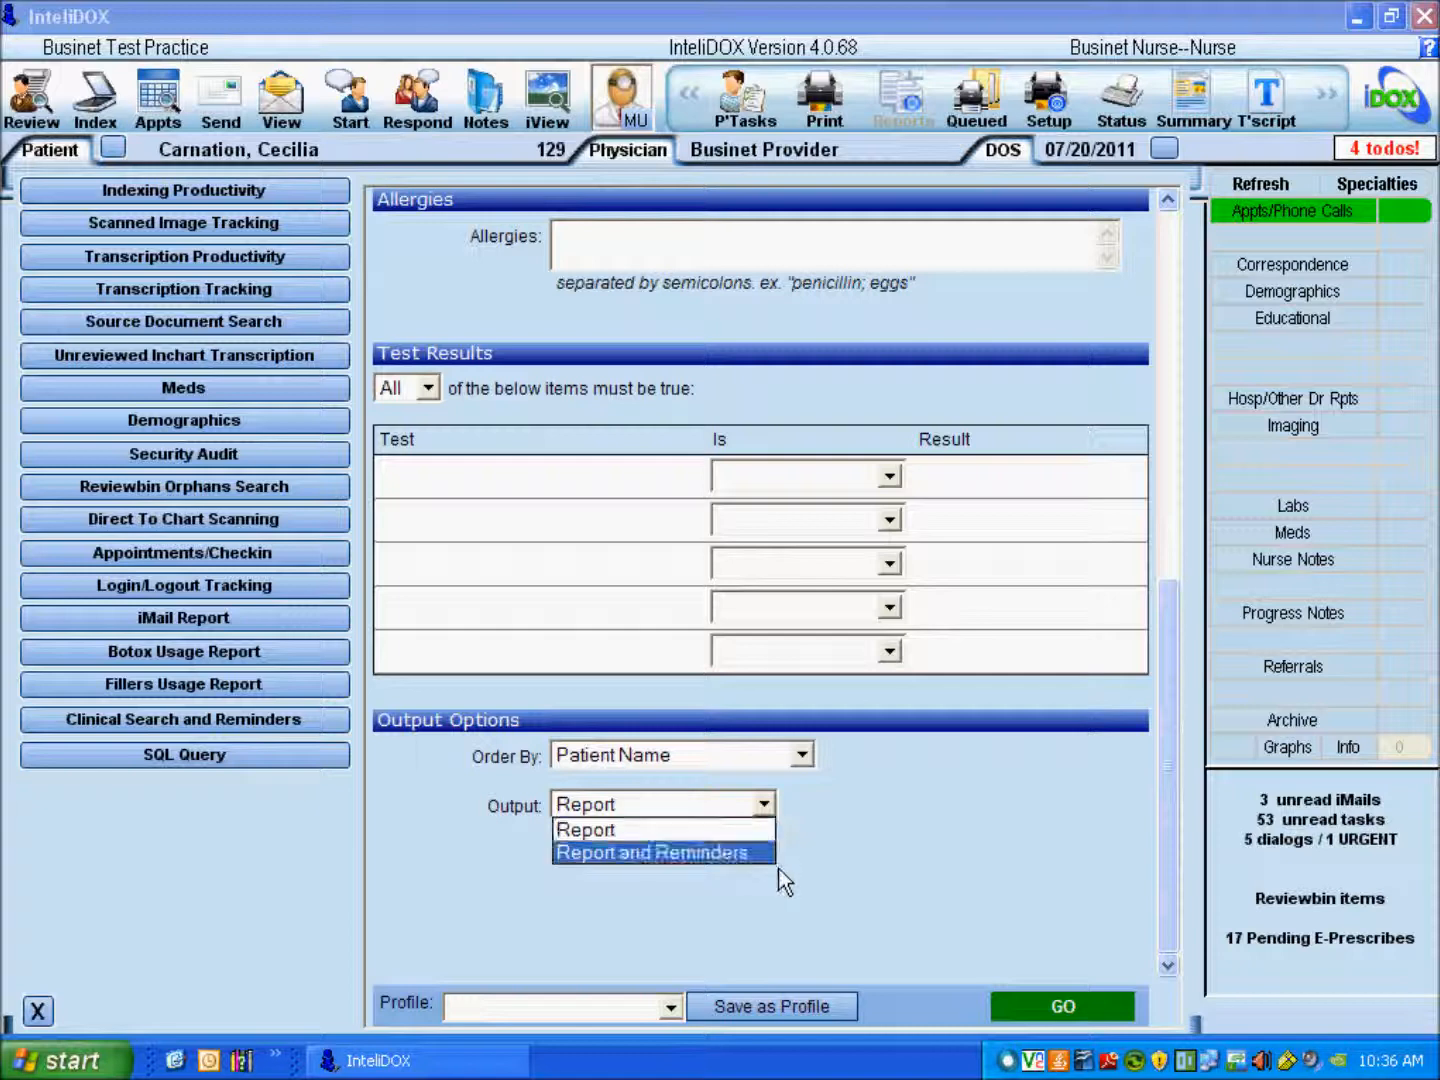
click(772, 857)
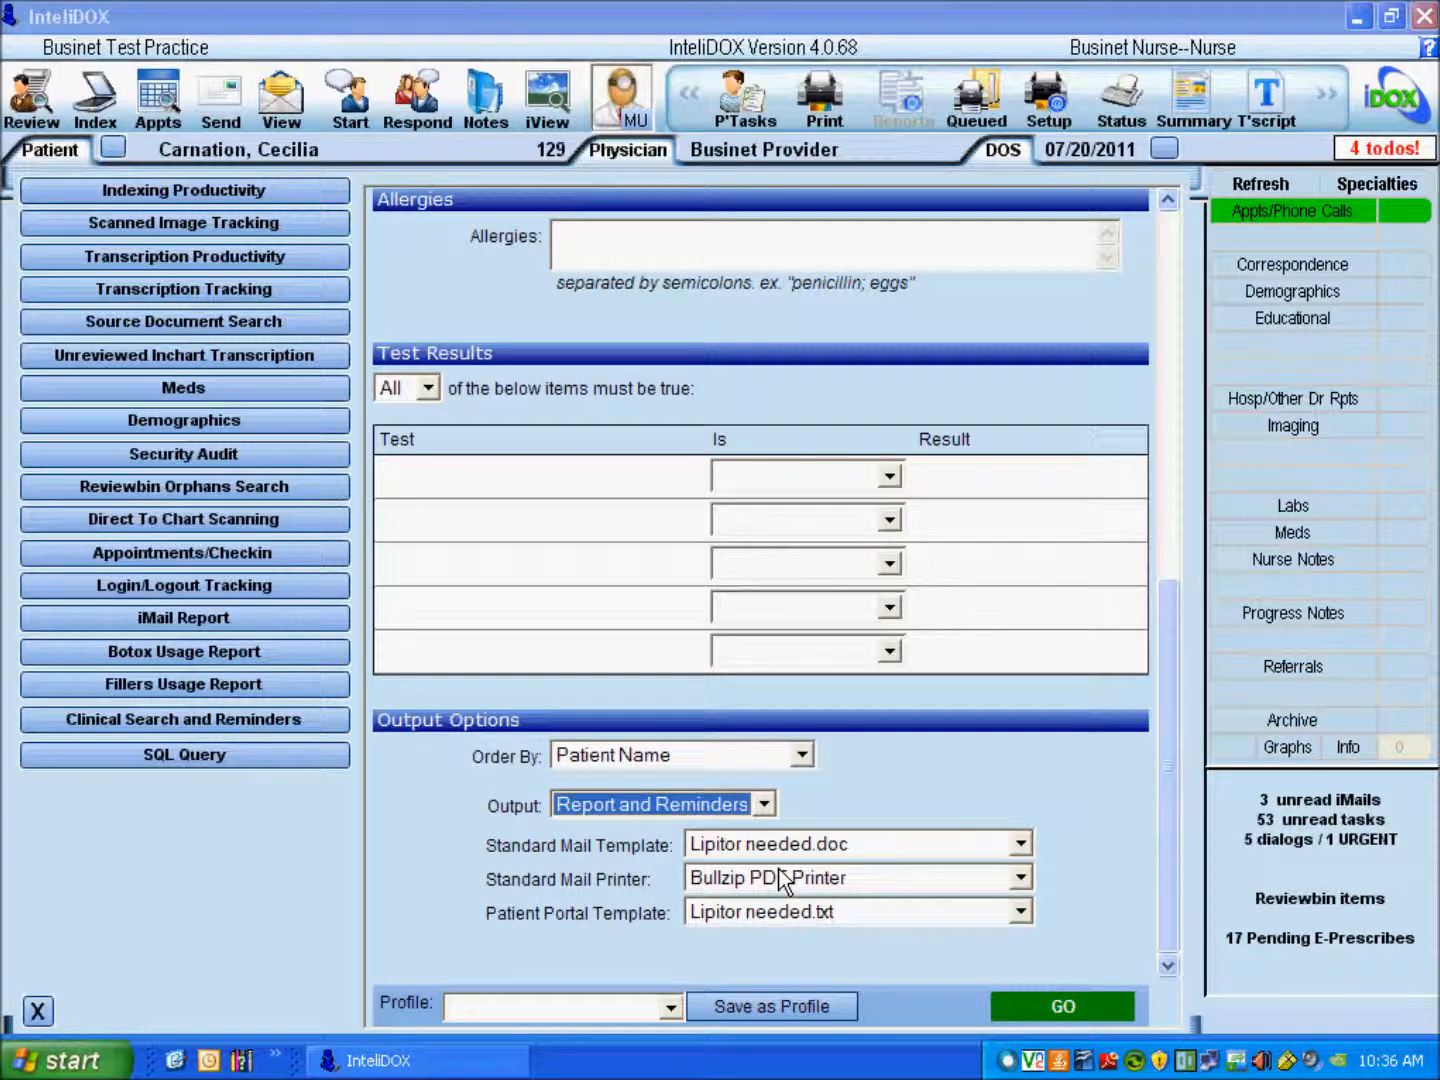
- Choose Pneumovax.doc as standard mail template, Pneumovax.txt as patient portal template and Bullzip PDF Printer as standard mail printer
click(1021, 845)
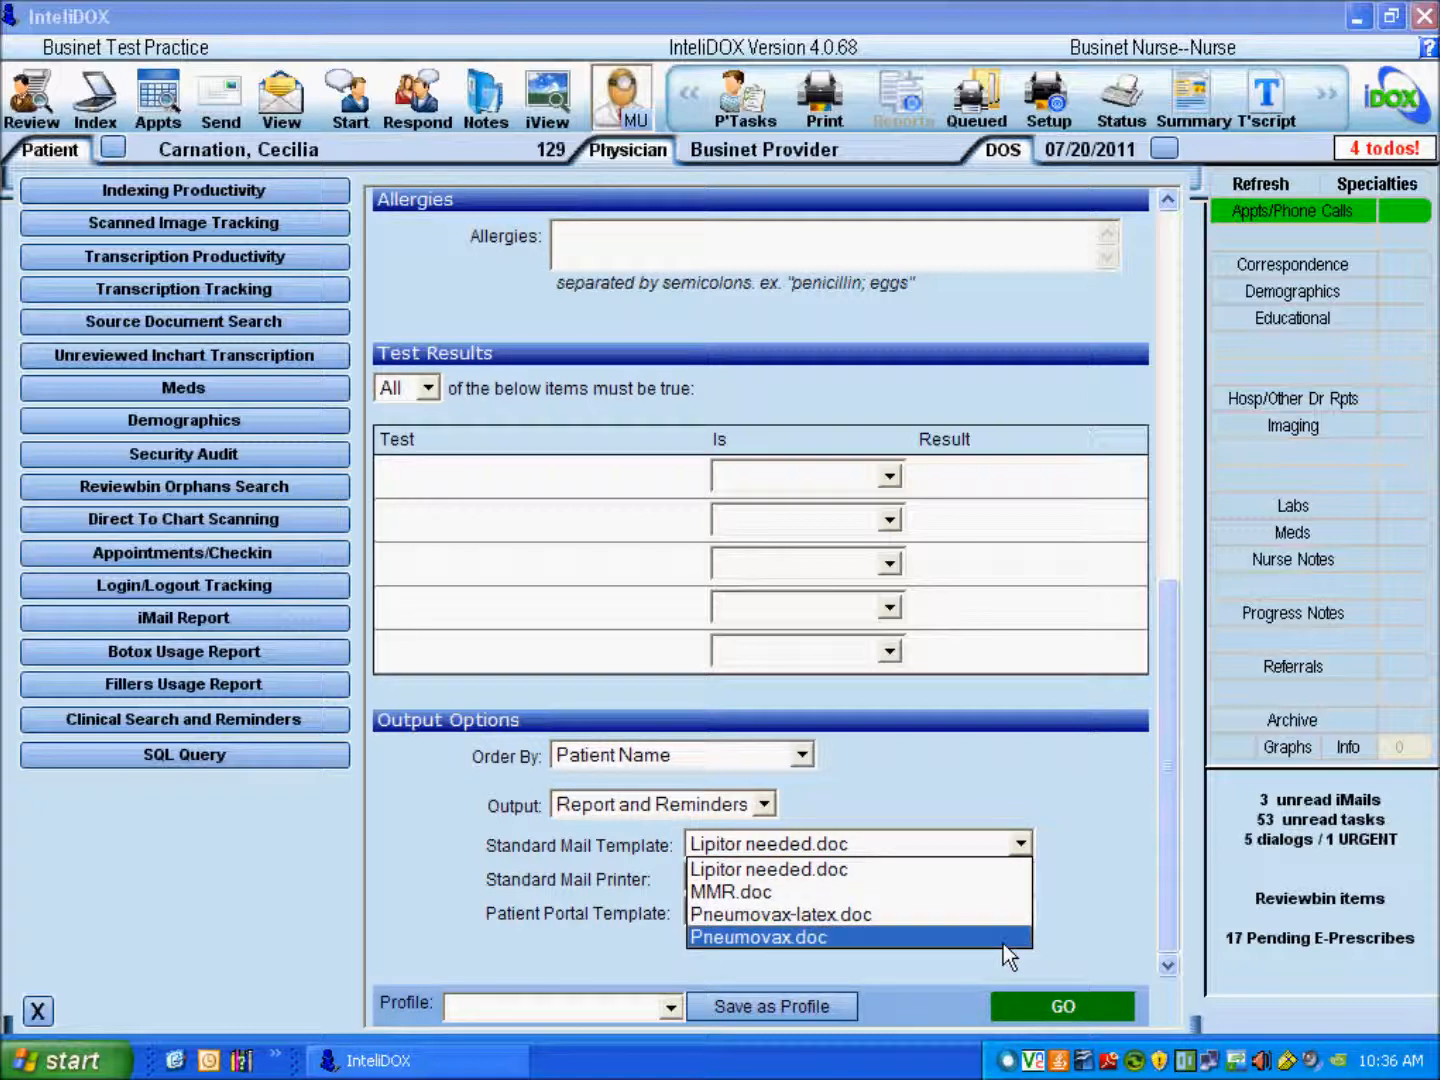
click(1003, 937)
click(1021, 911)
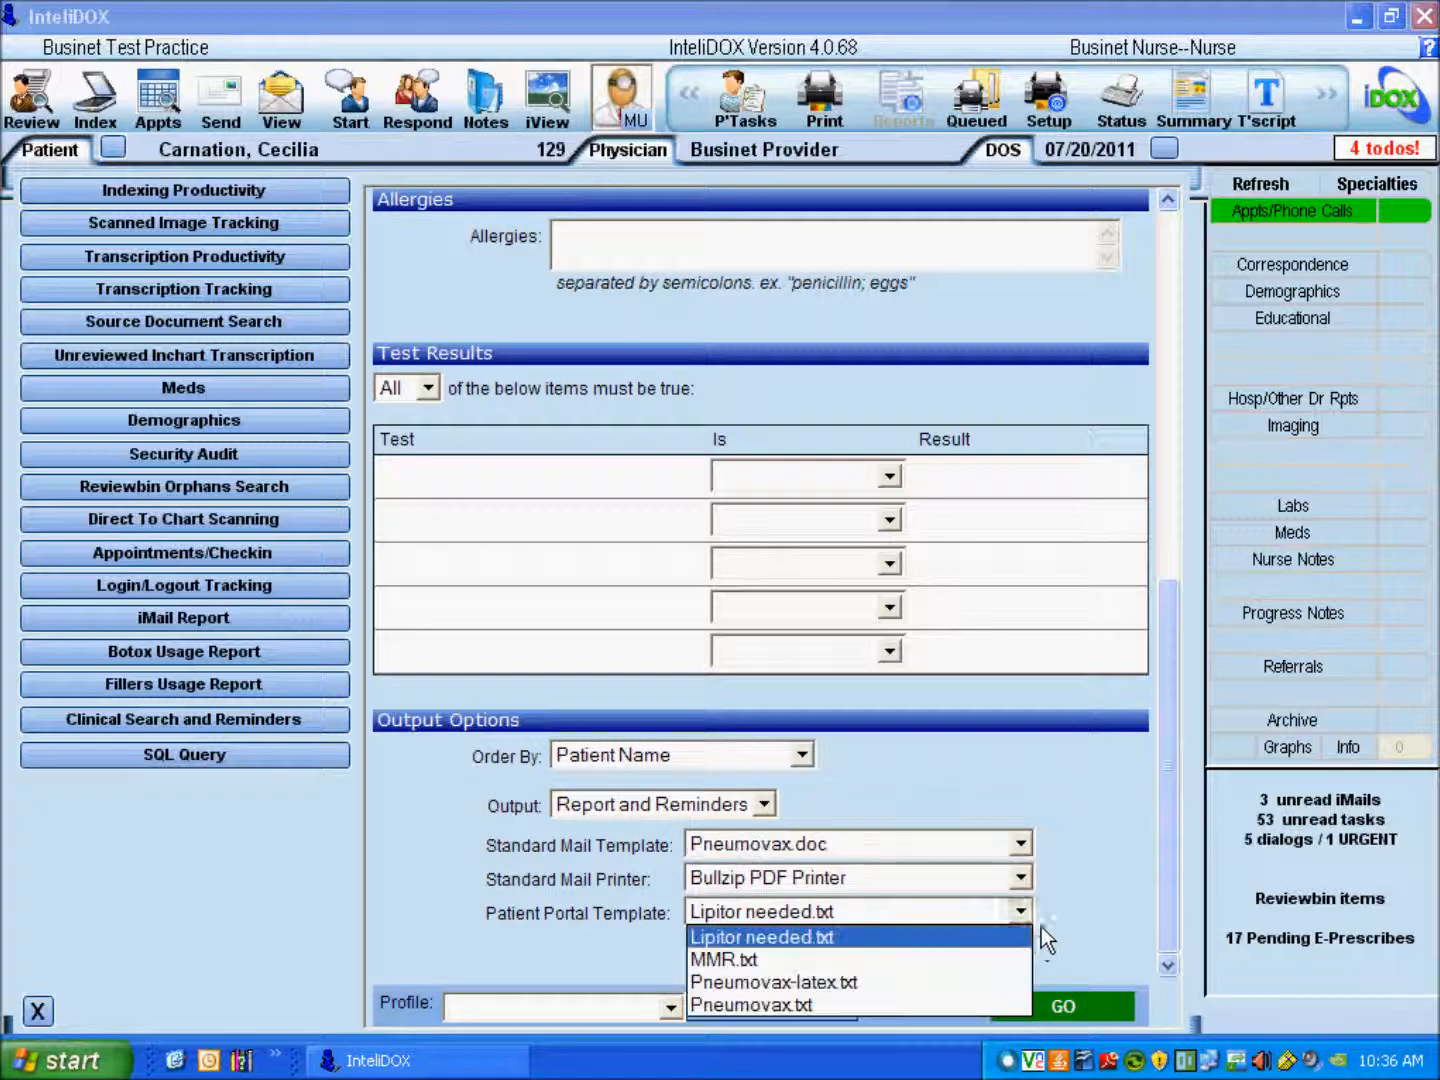
click(972, 1010)
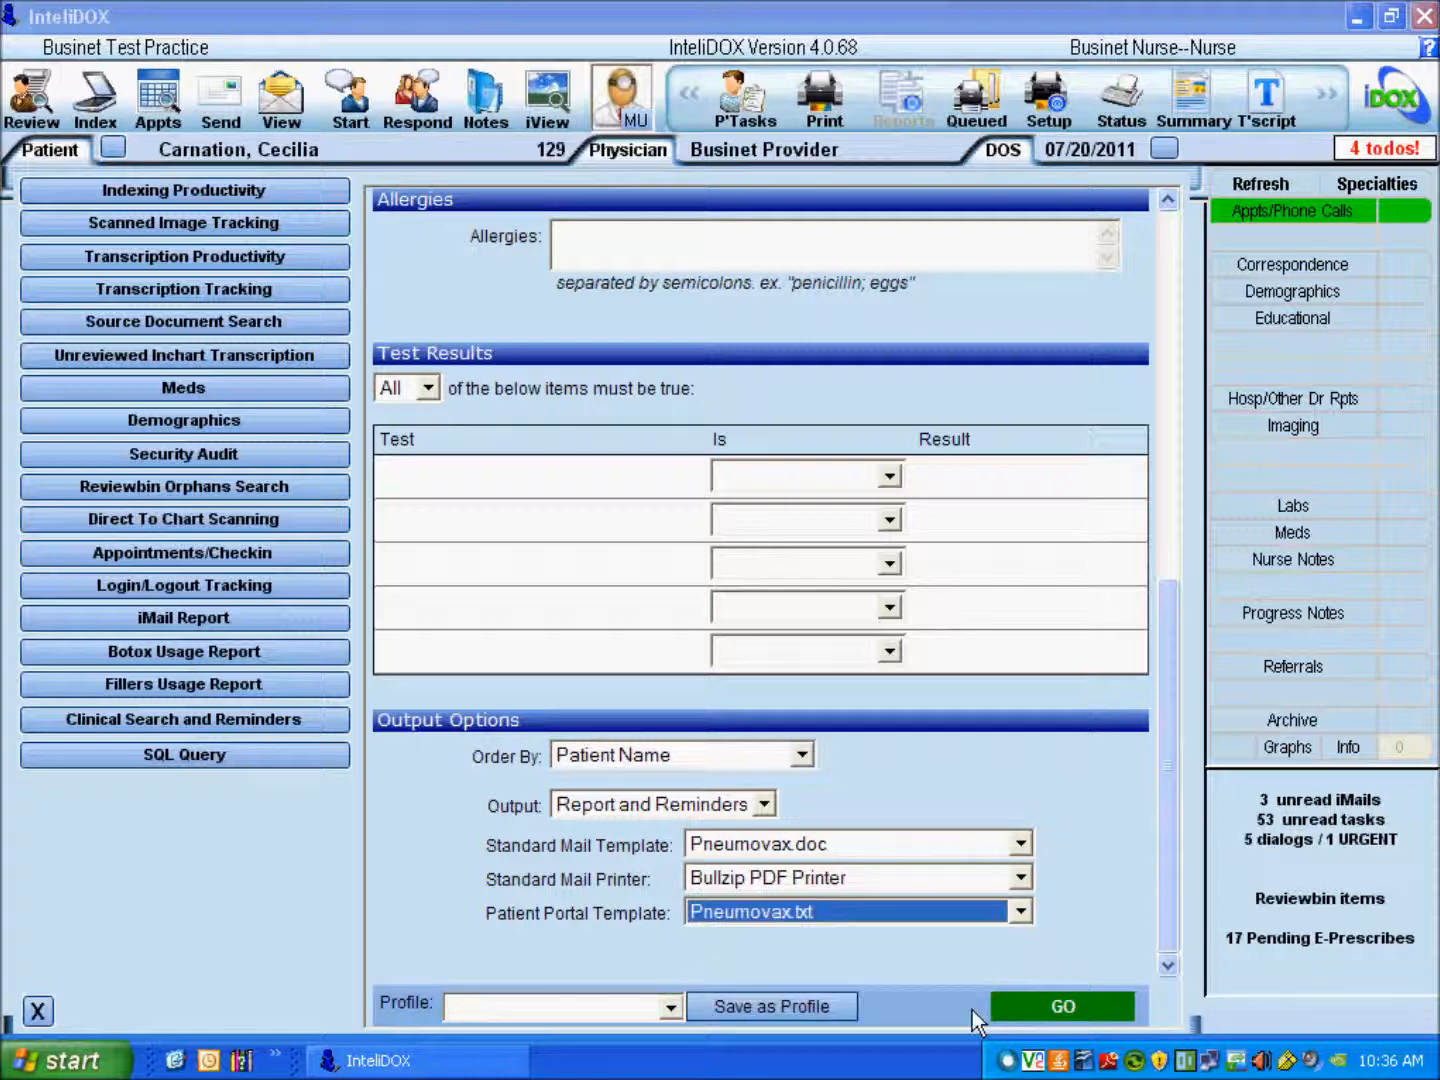
click(1021, 879)
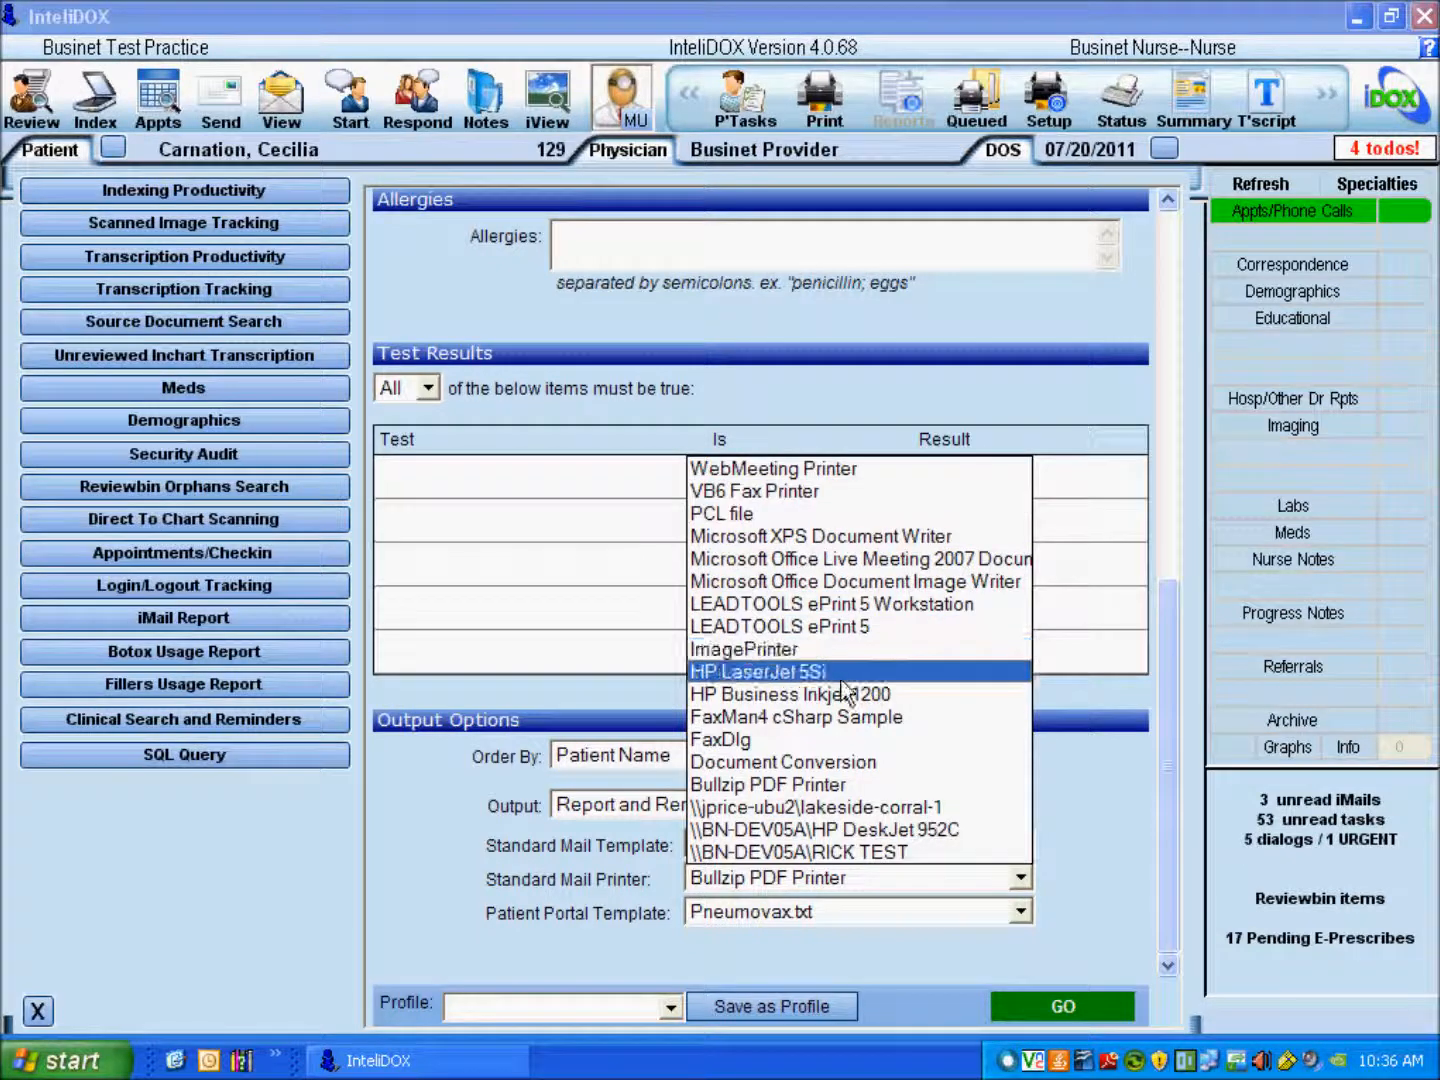
click(891, 797)
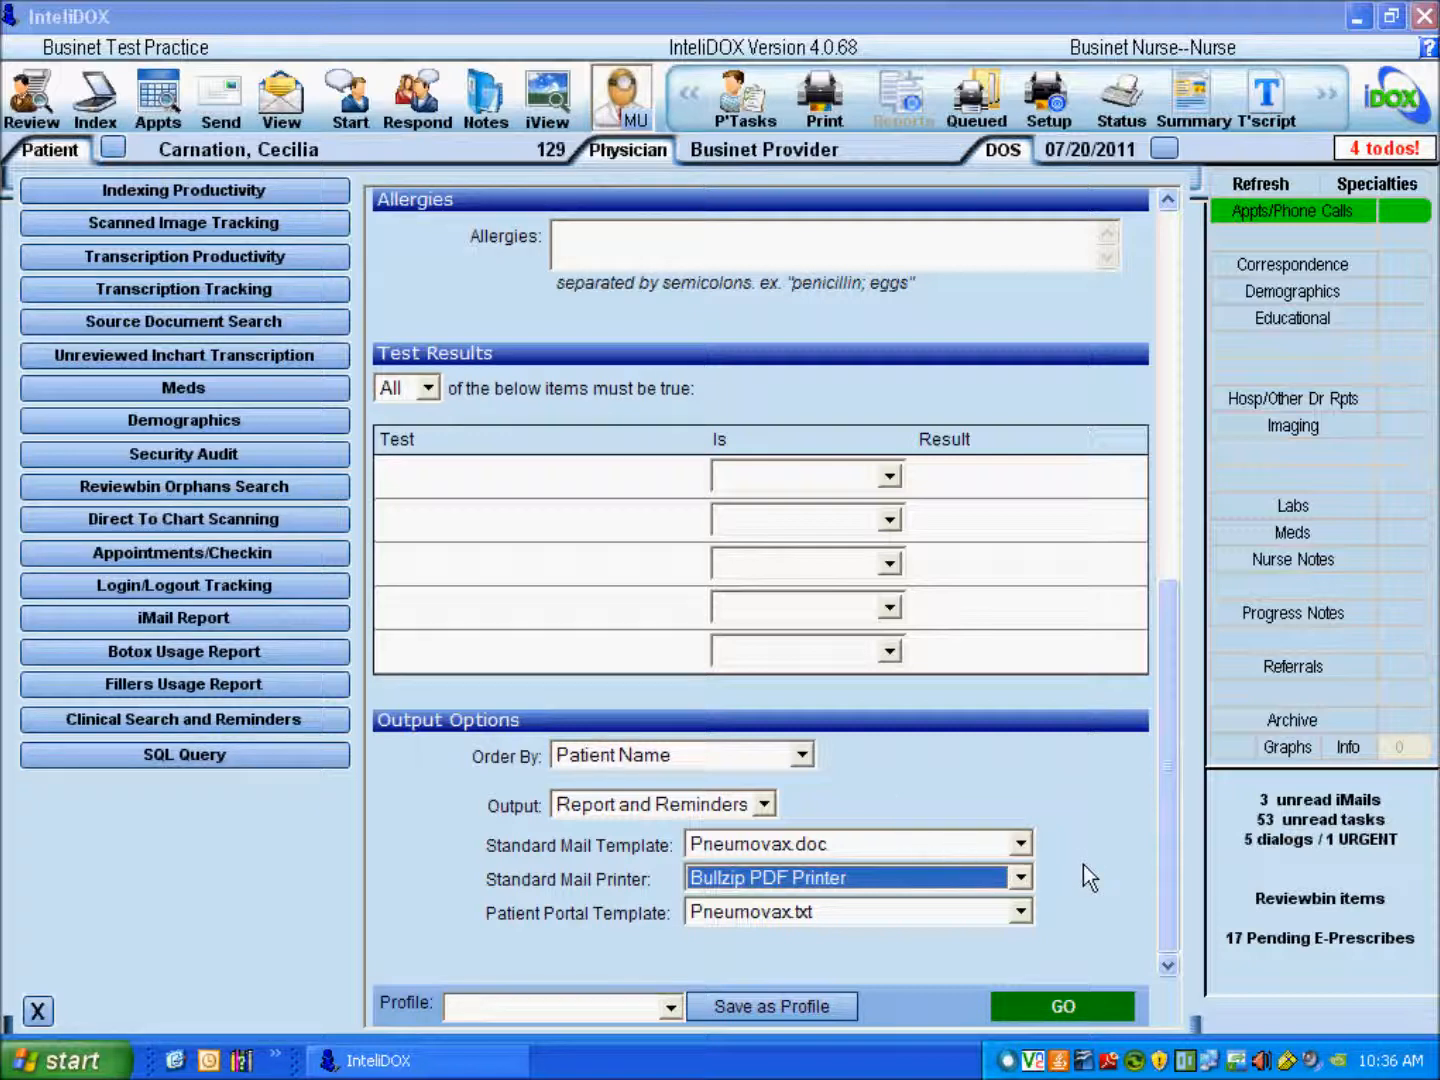
- Generate the report and Pneumovax reminders, view the reminder results report, and close the report, reminder letters and search form
click(1055, 1012)
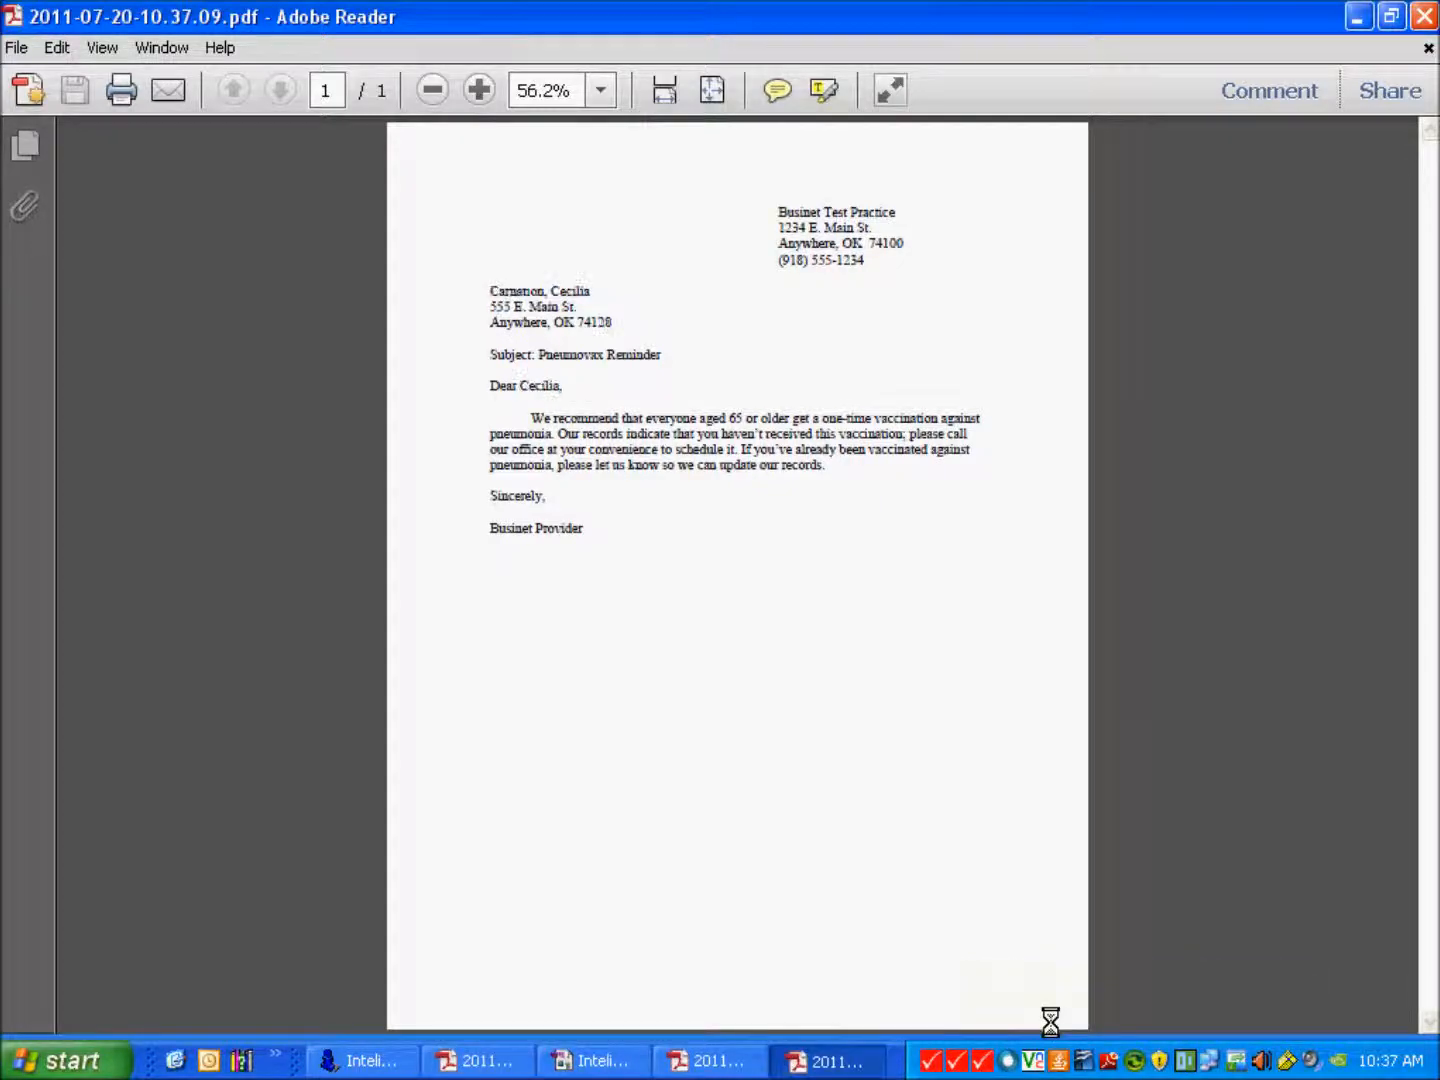
click(565, 1060)
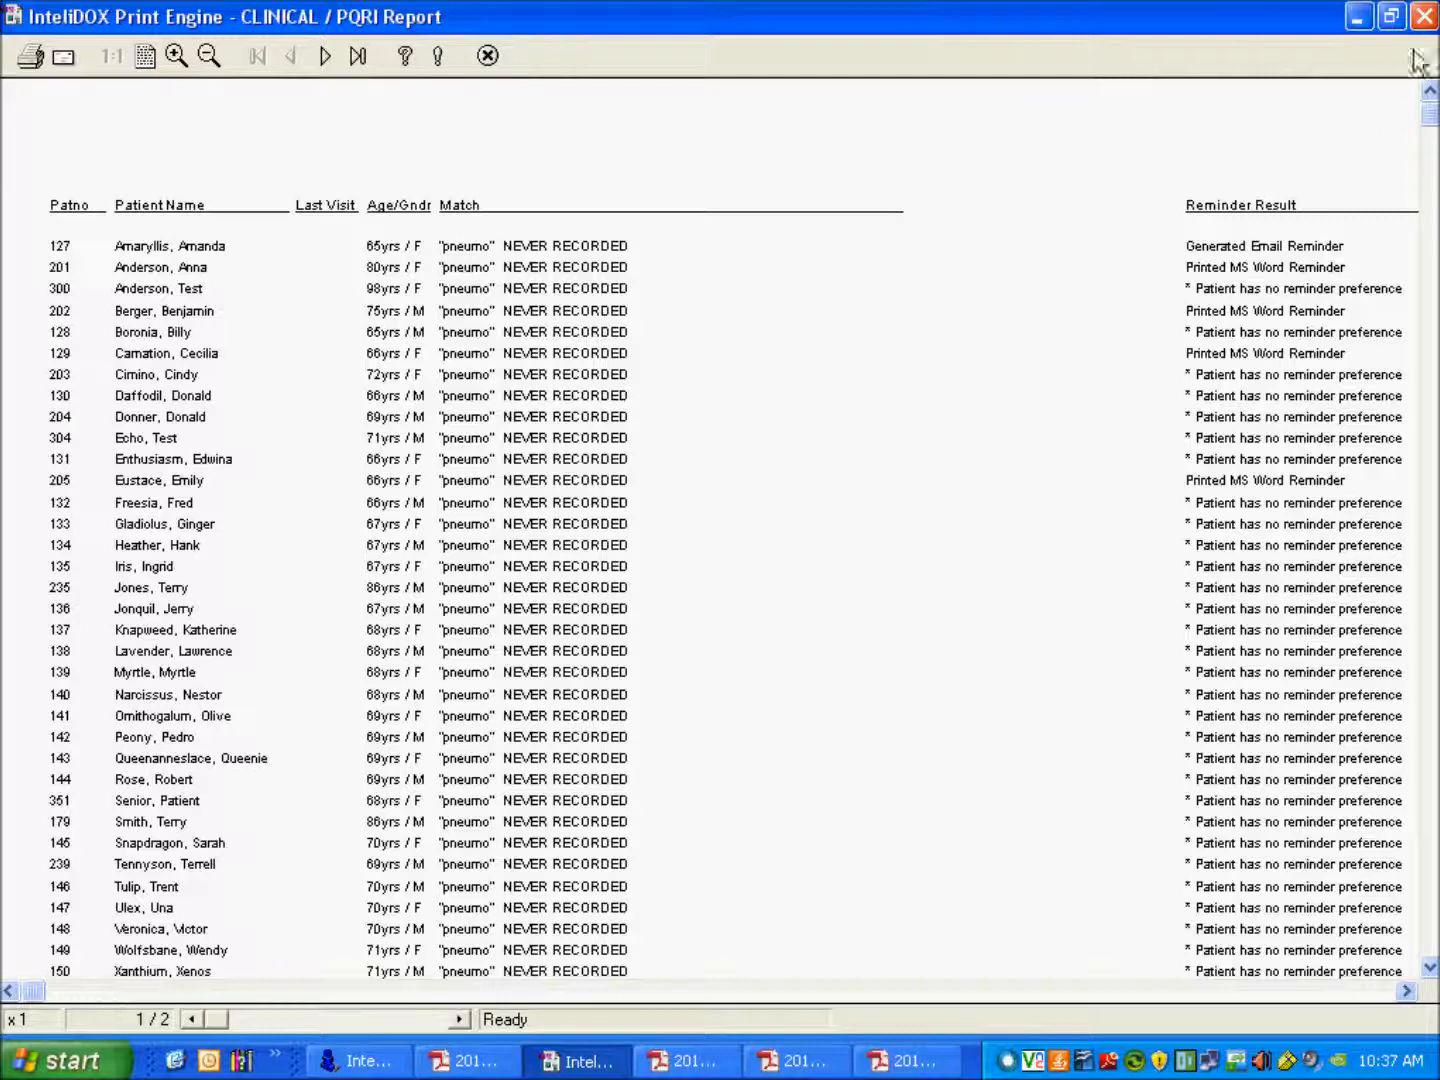
click(1424, 16)
click(1424, 16)
click(1424, 15)
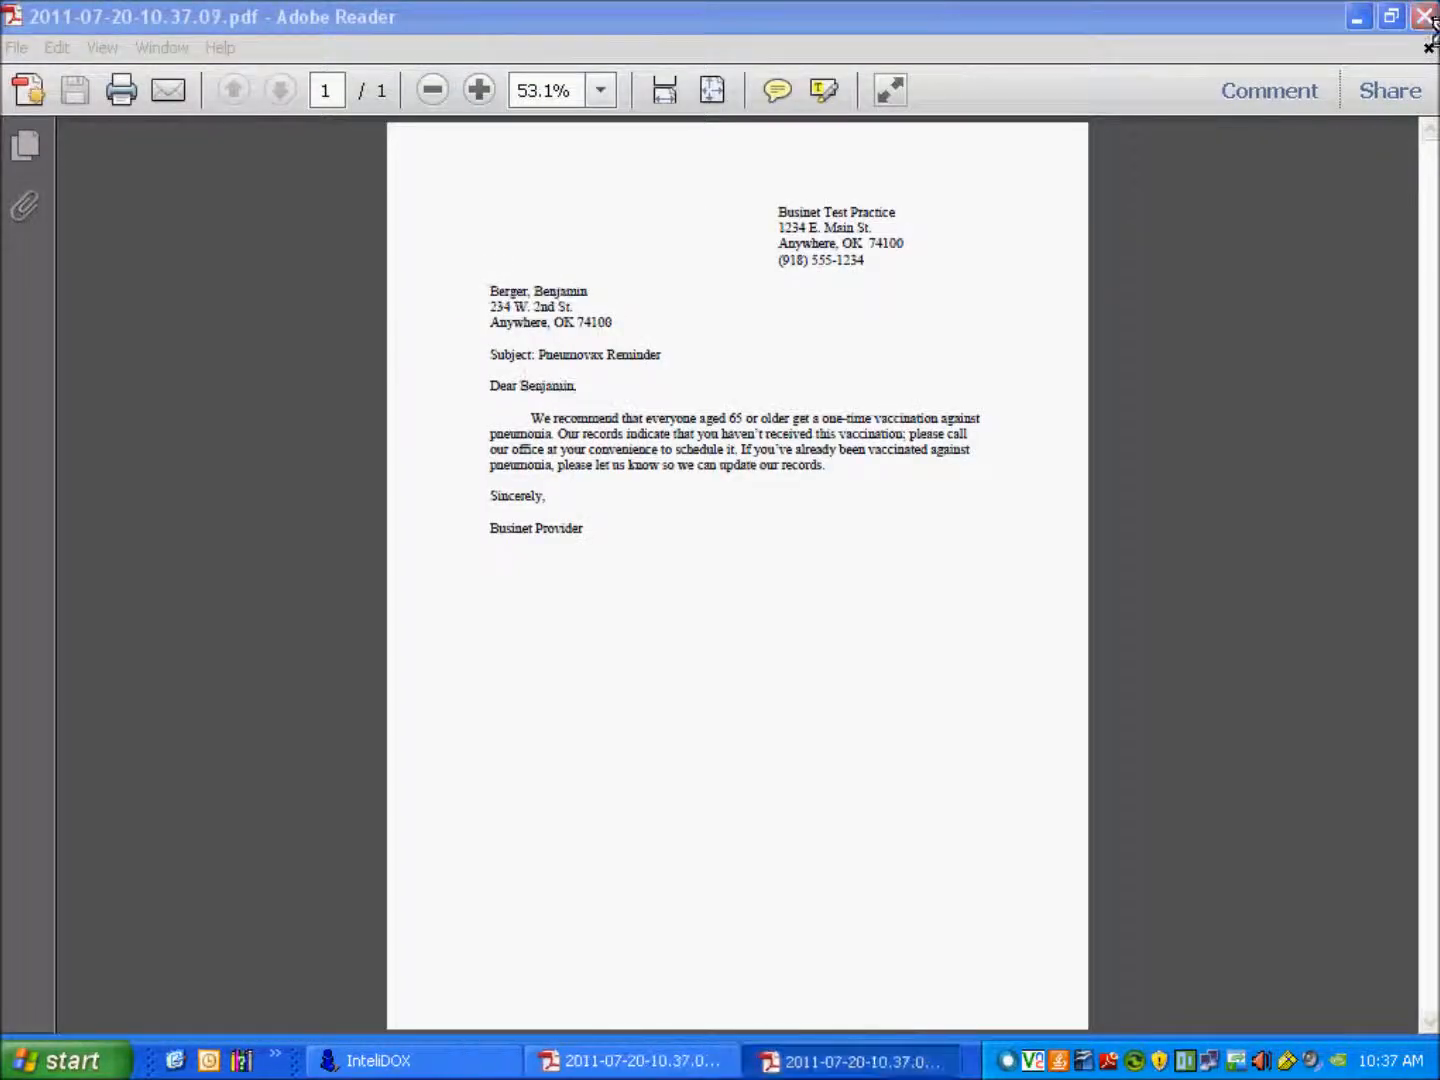
click(1424, 16)
click(1424, 15)
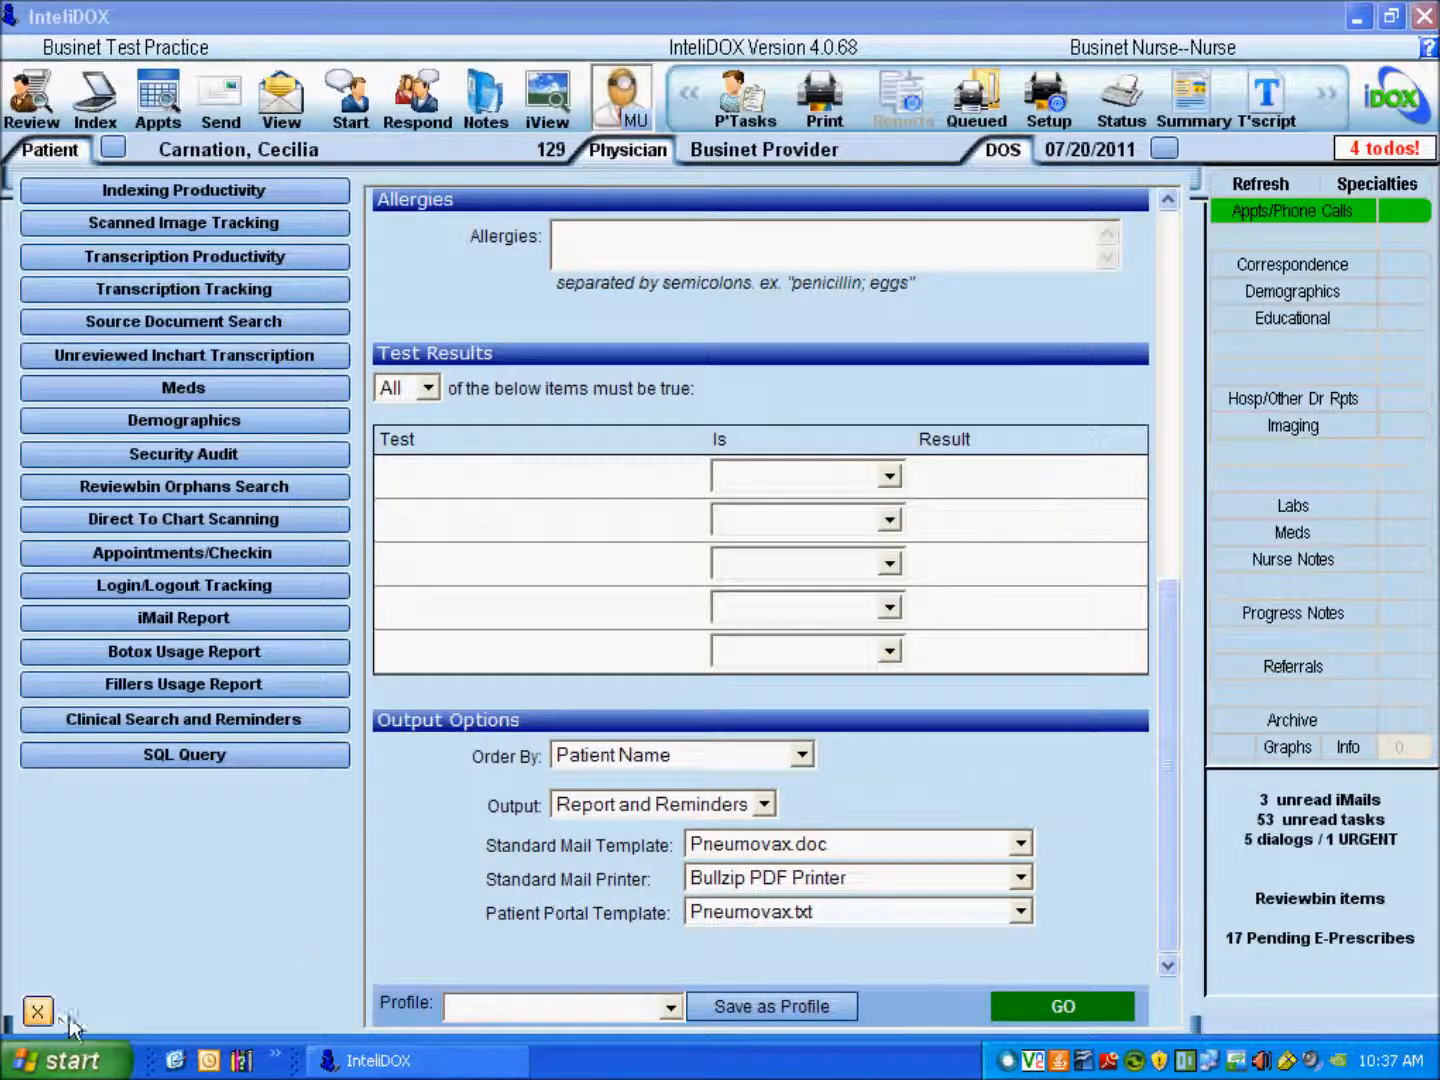
click(54, 1016)
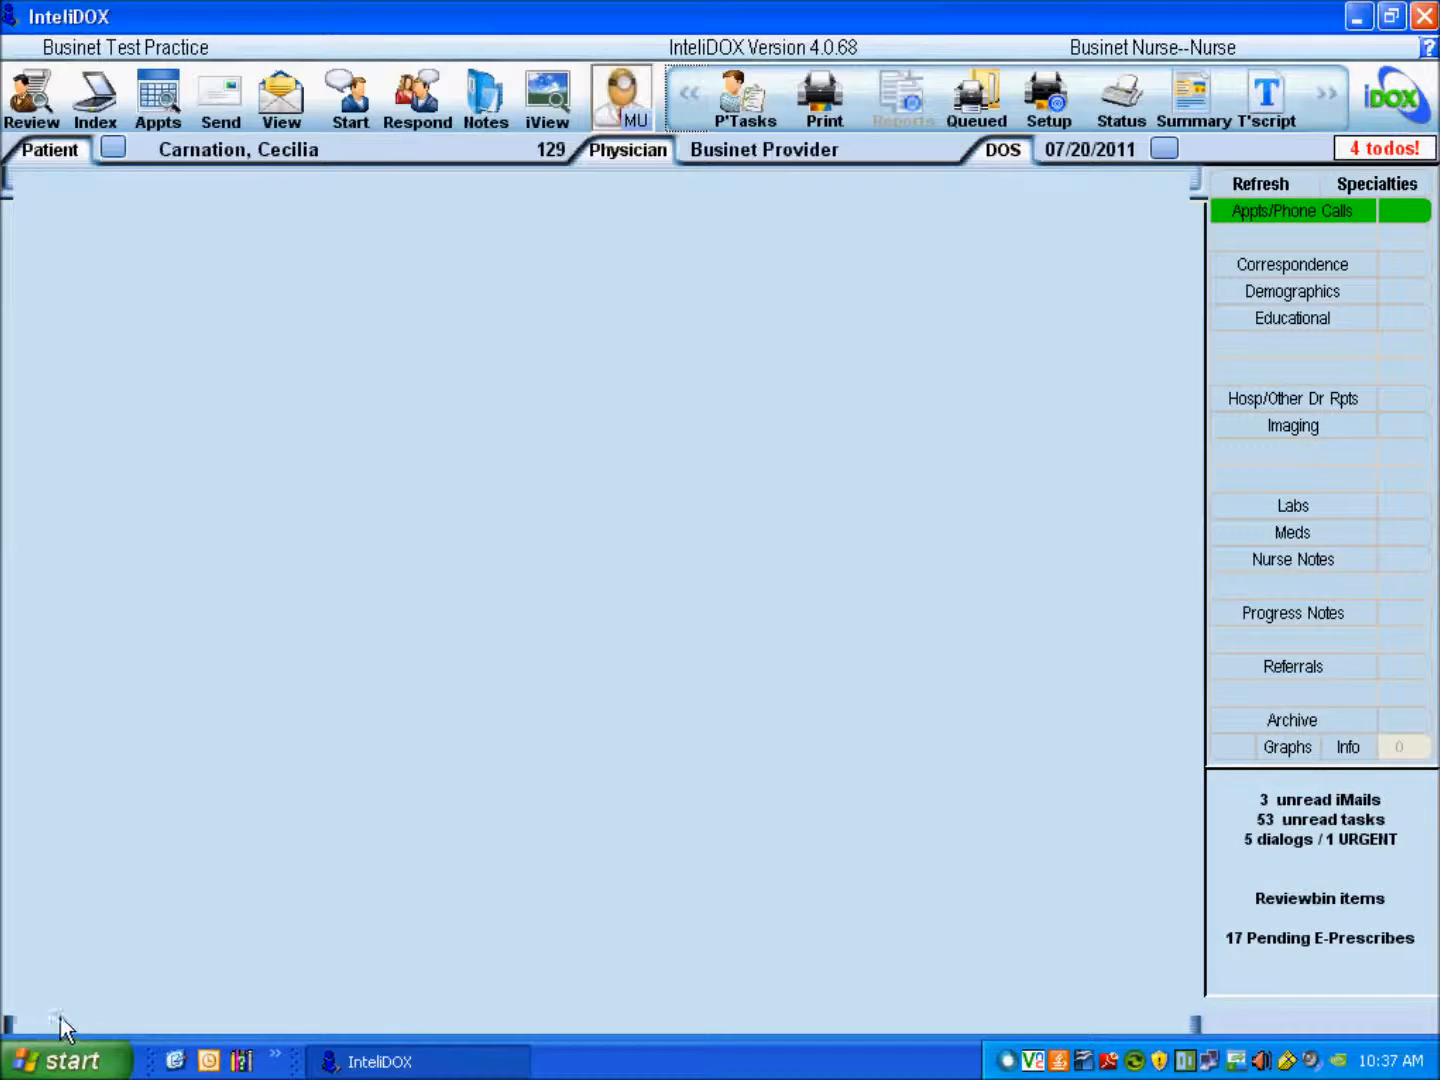
- Open the Meaningful Use calculations for My Reporting Period and examine the menu measures, especially Patient lists and Patient reminders
click(644, 133)
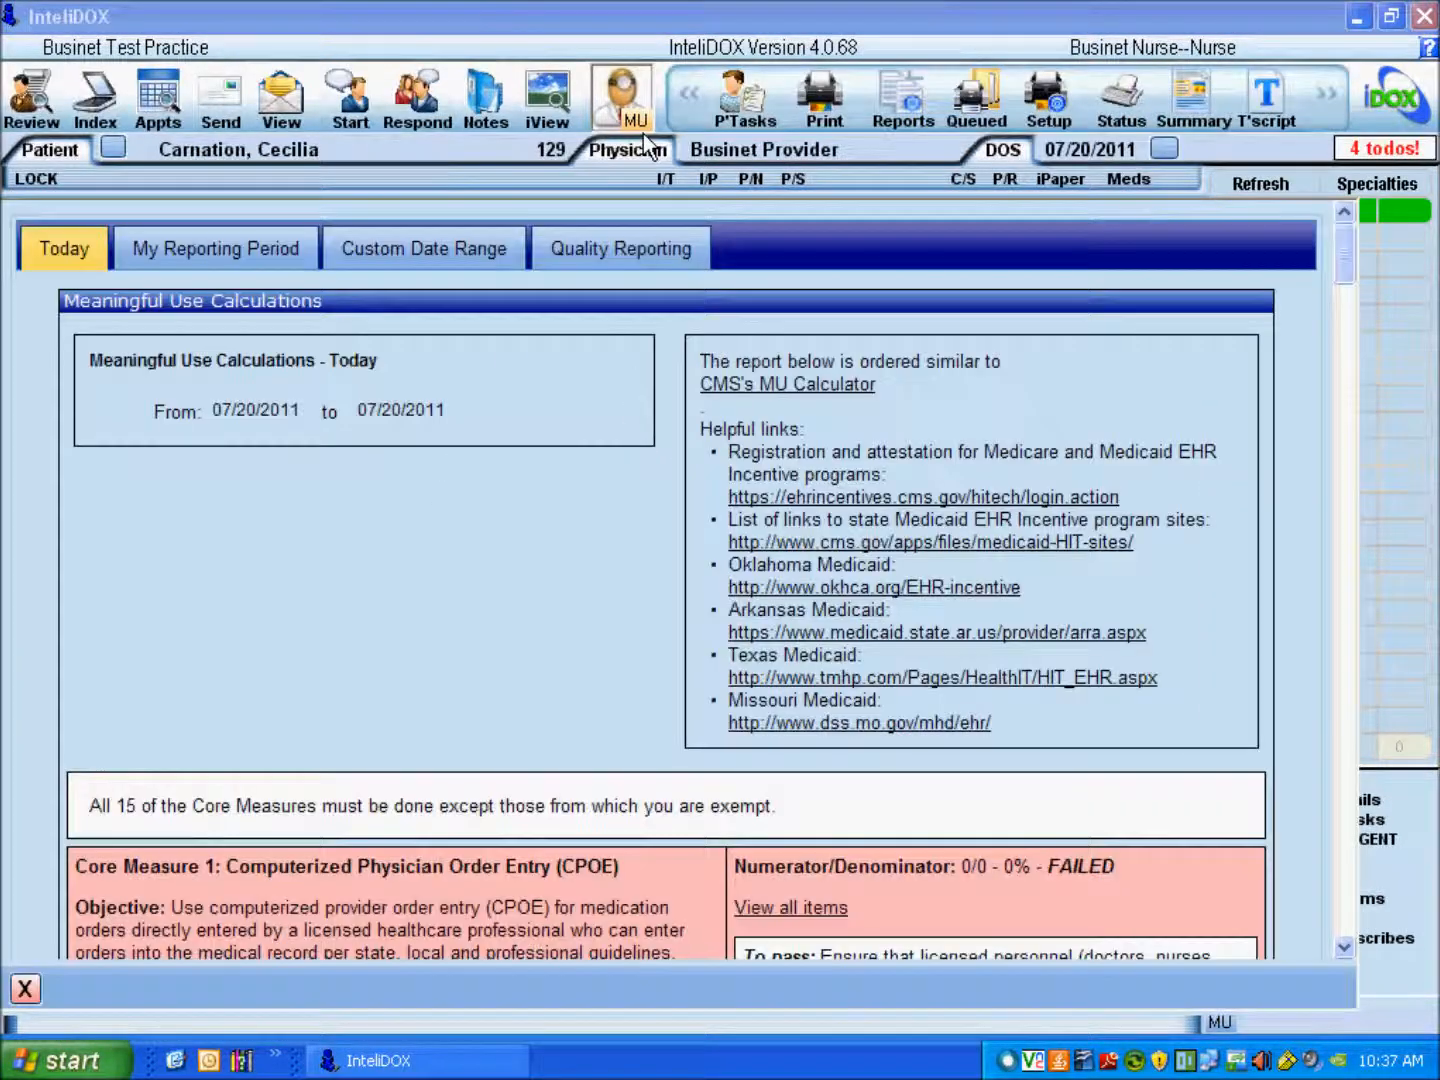
click(280, 275)
drag(1346, 262, 1356, 805)
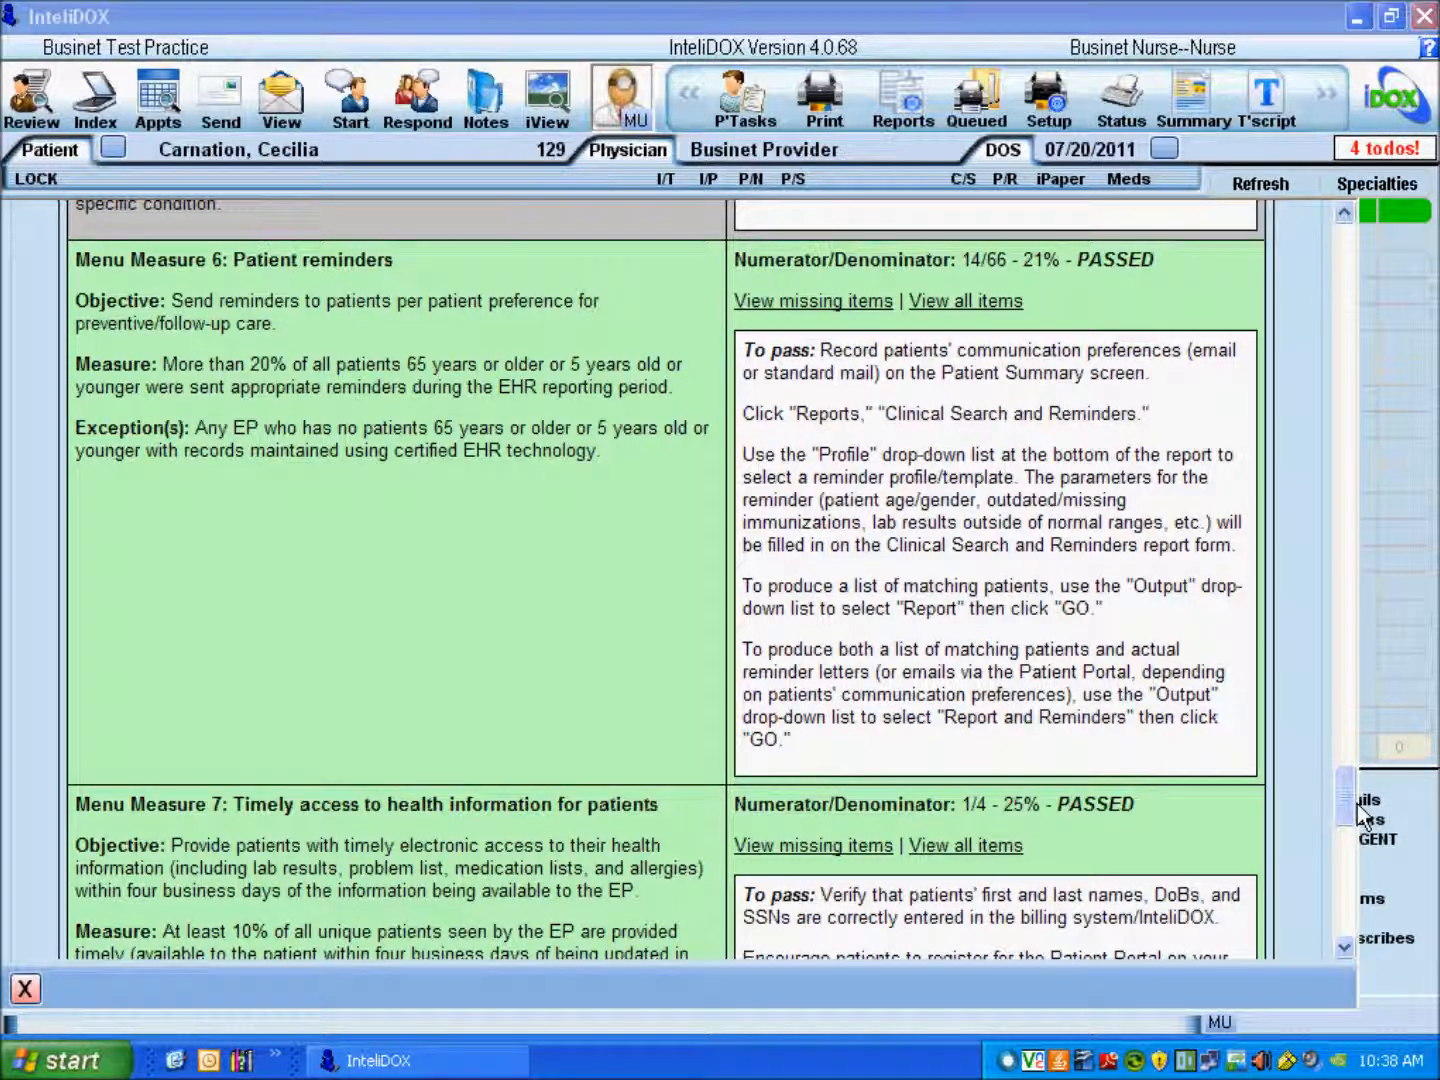
drag(1356, 805, 1357, 664)
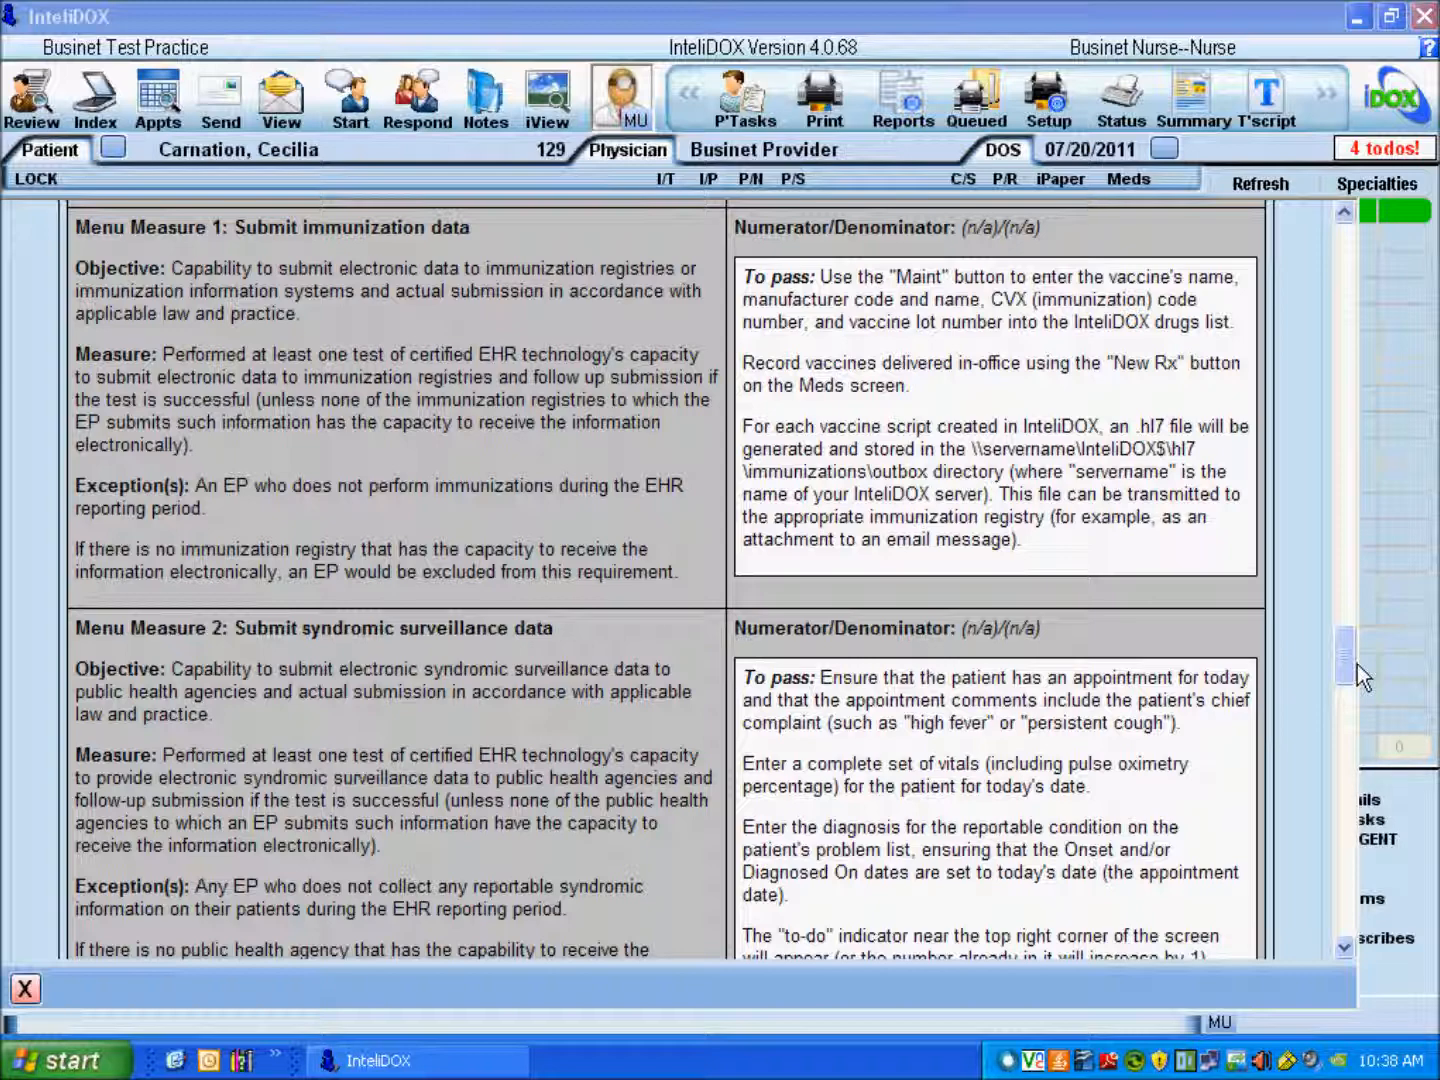
drag(1357, 664, 1357, 695)
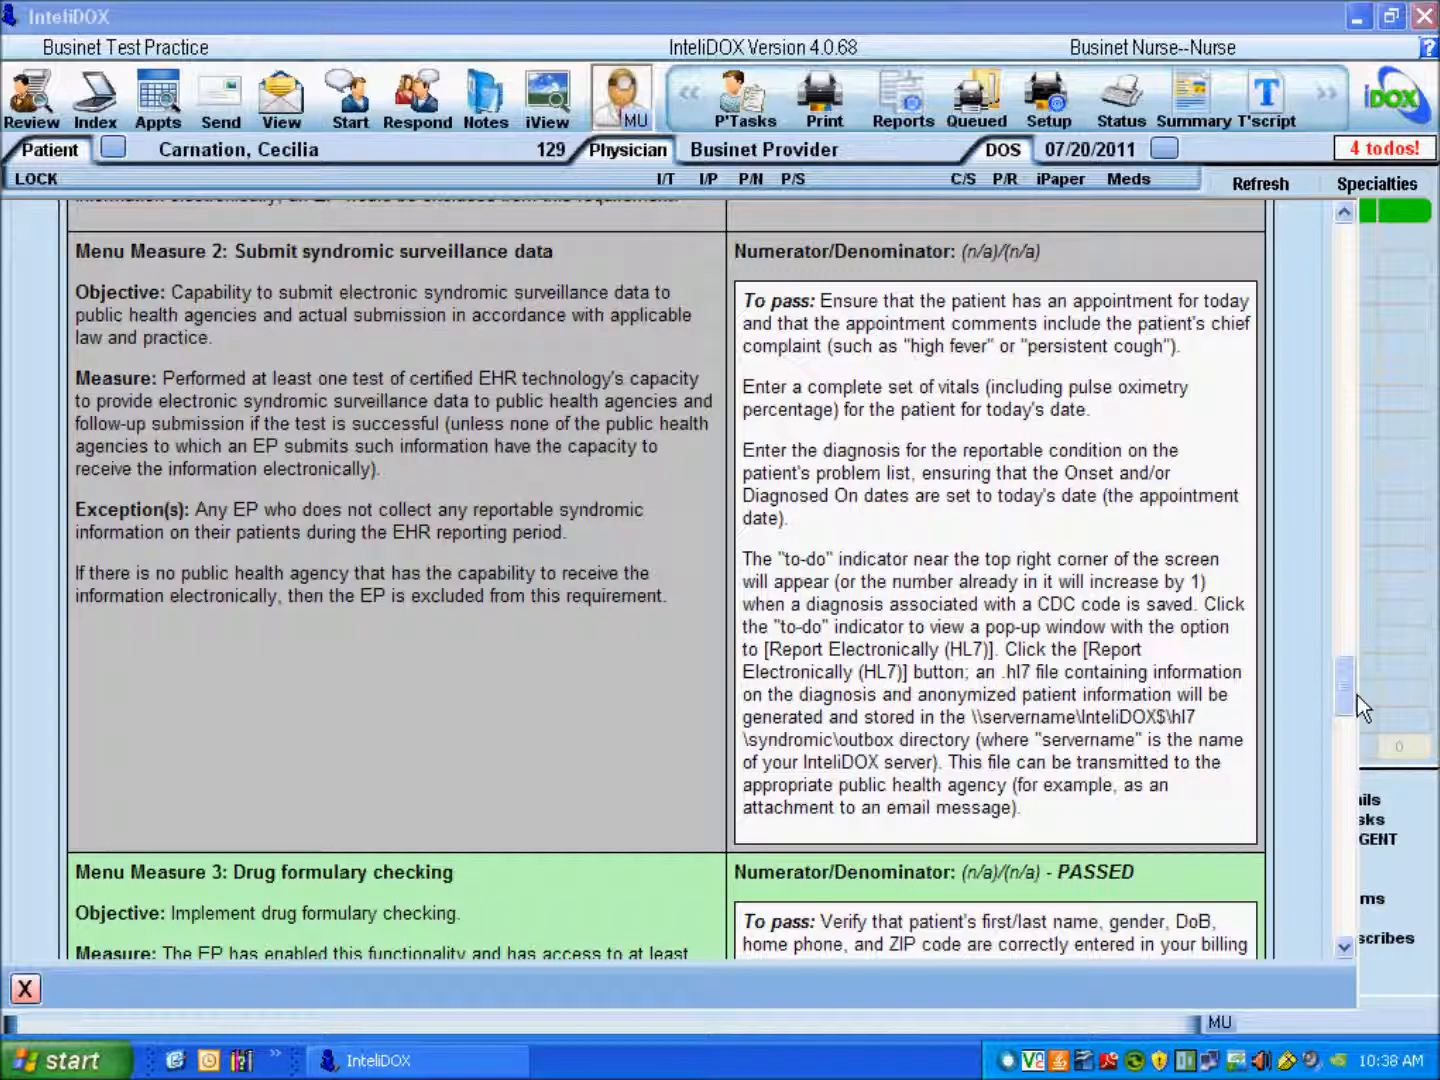
drag(1357, 695, 1356, 747)
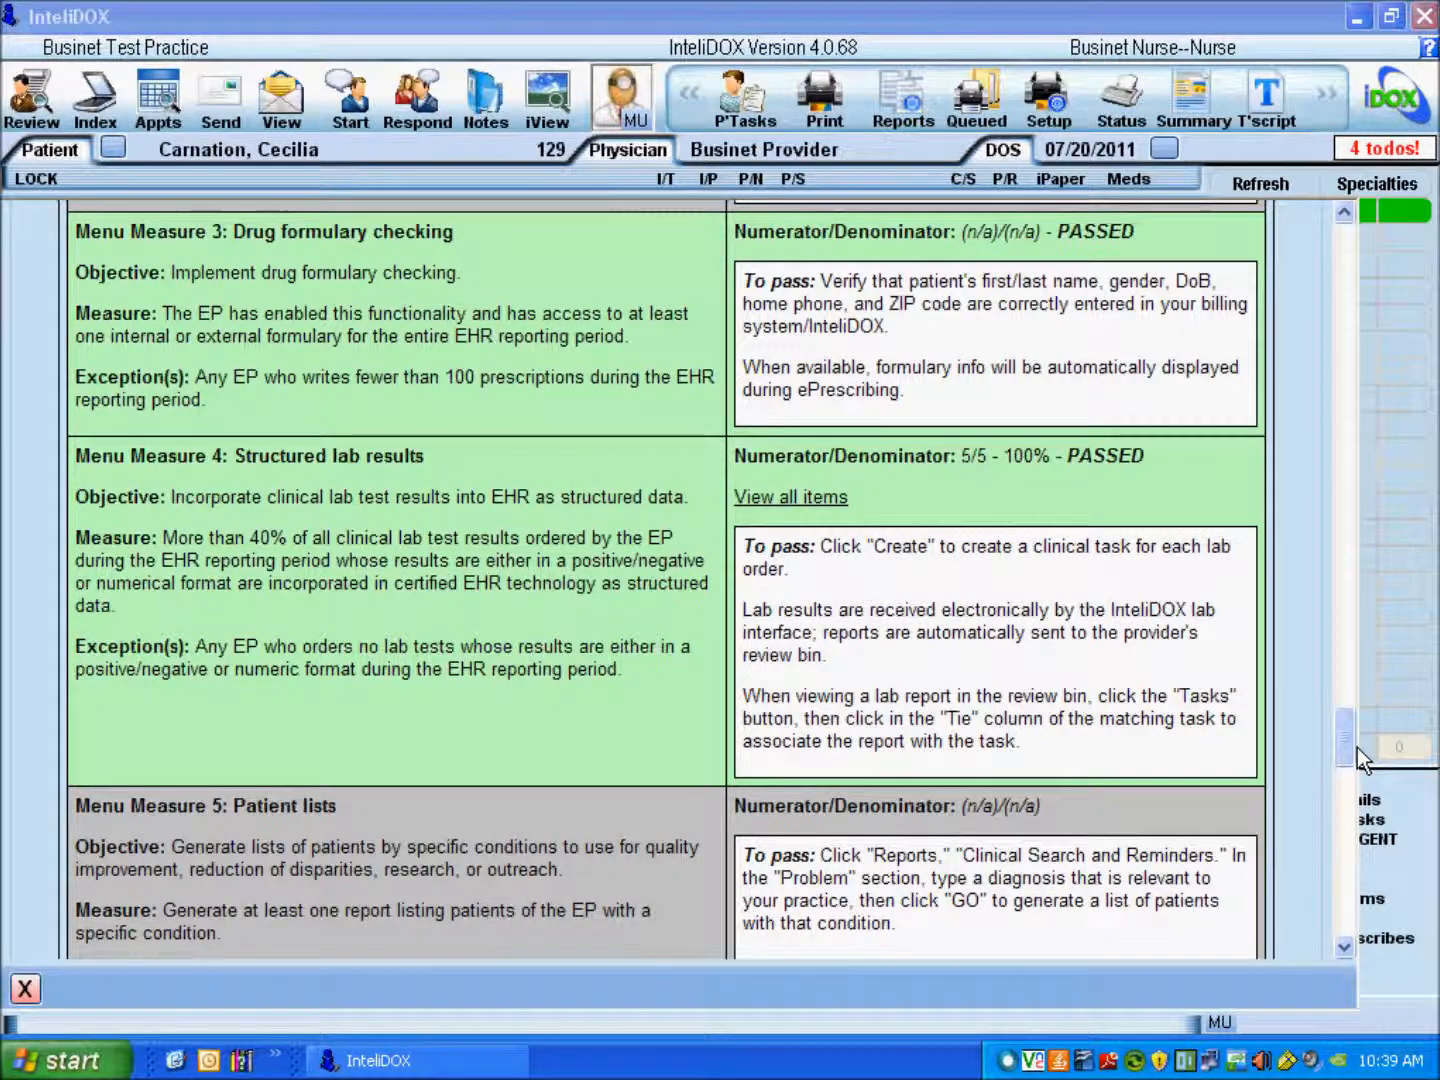
drag(1357, 747, 1361, 800)
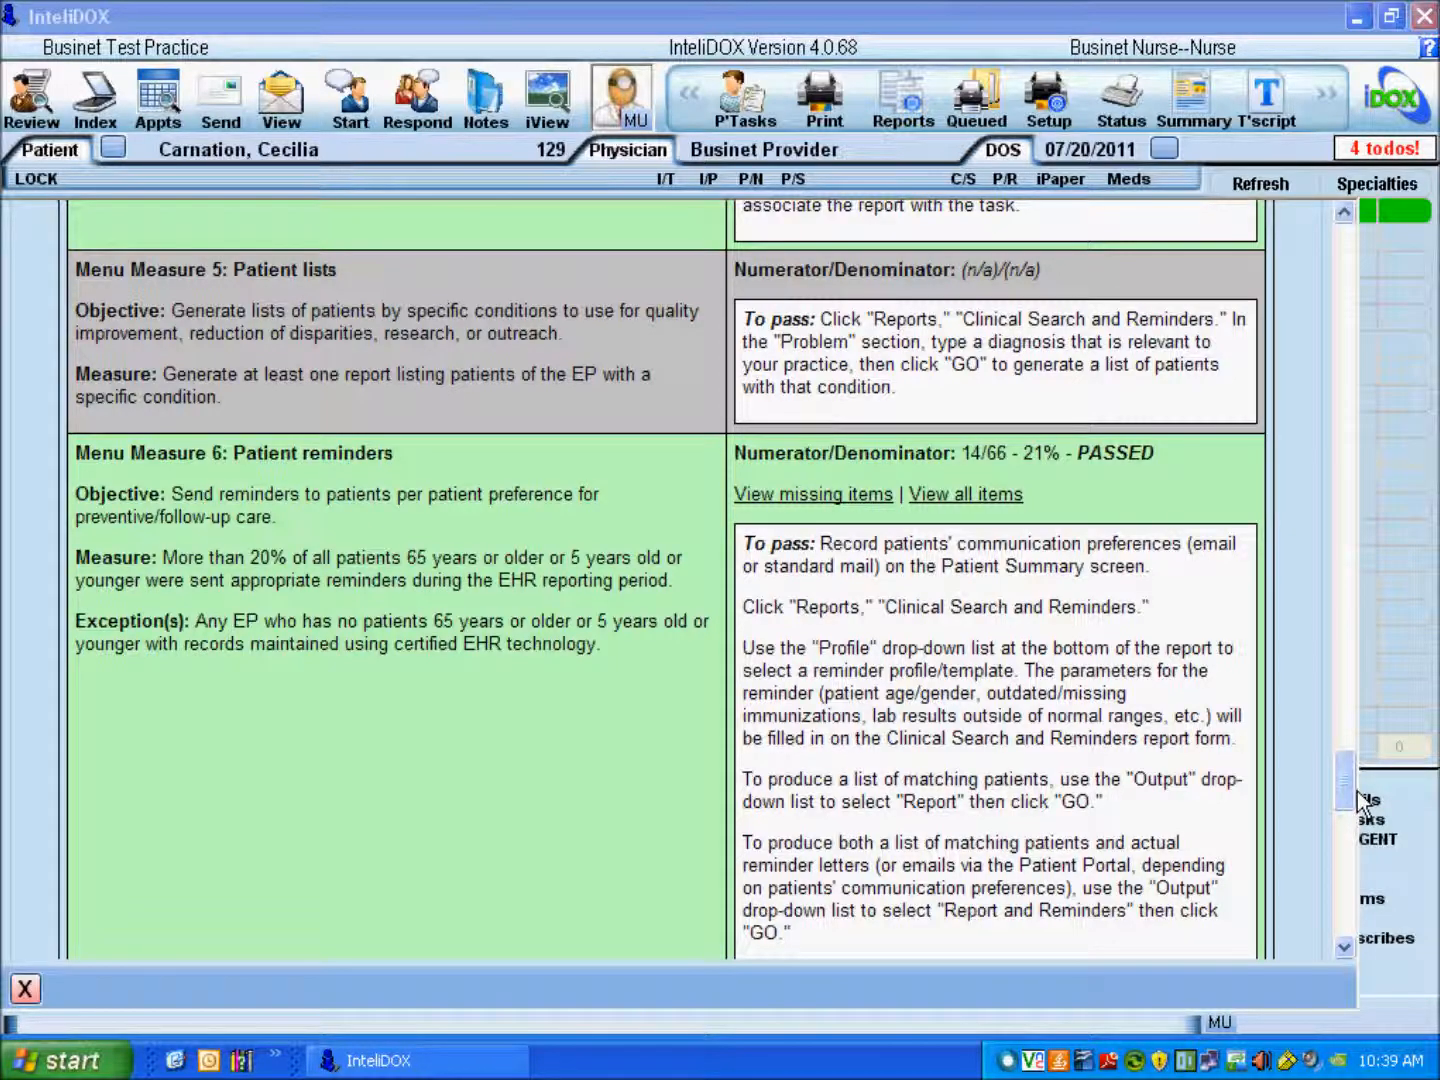
drag(1357, 790, 1344, 891)
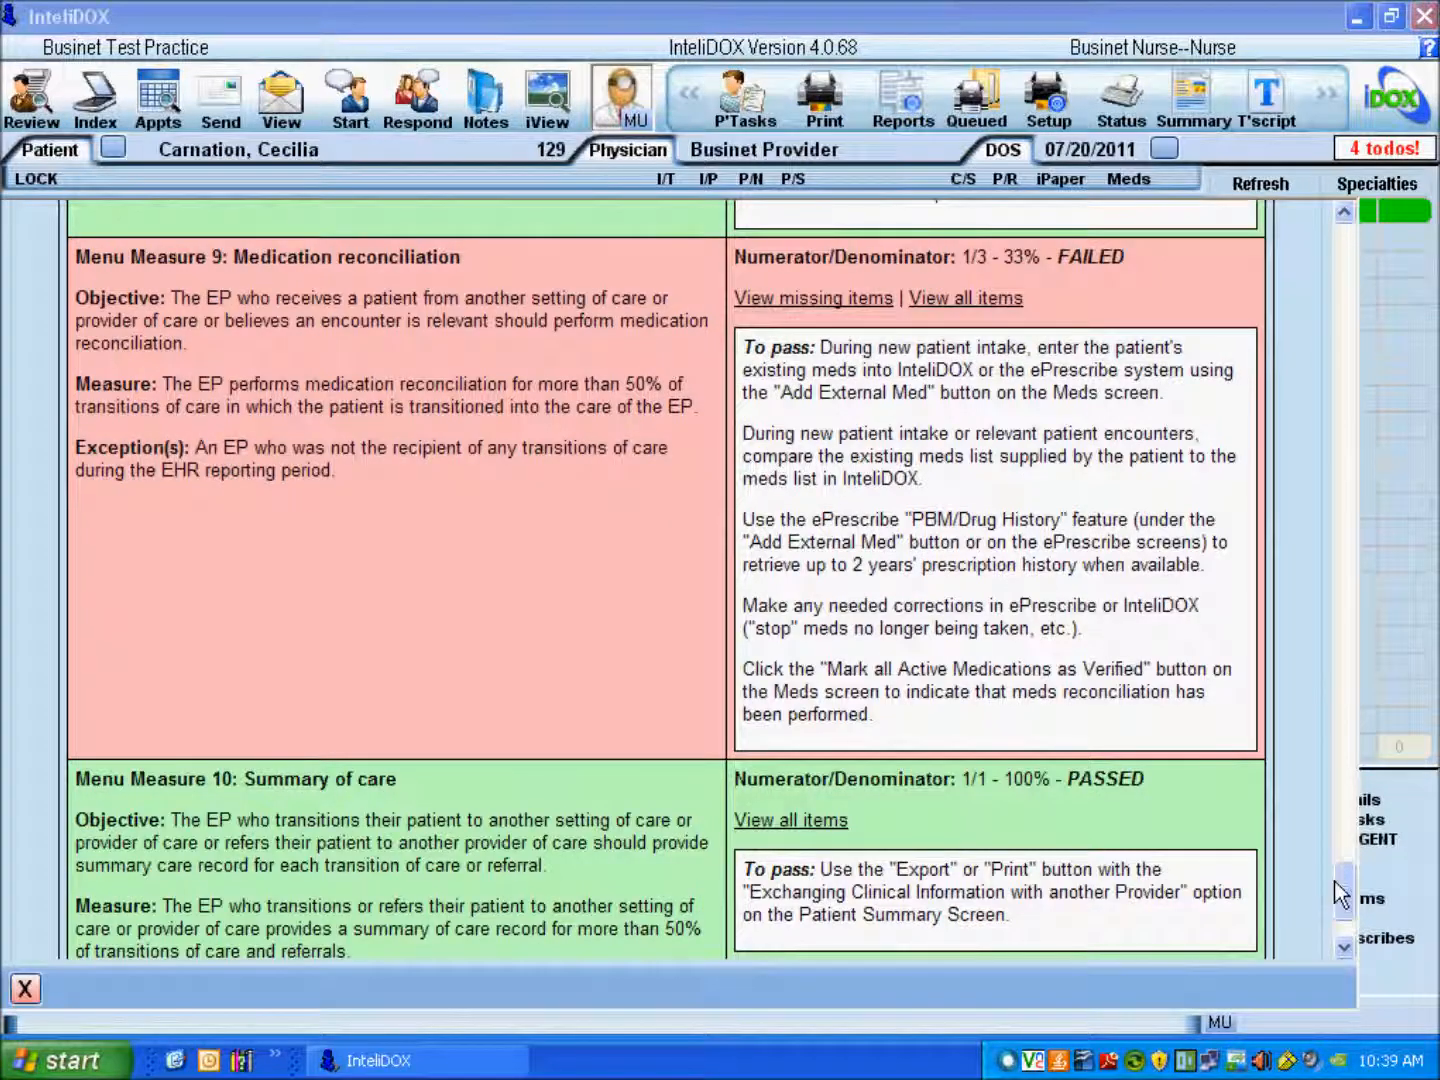